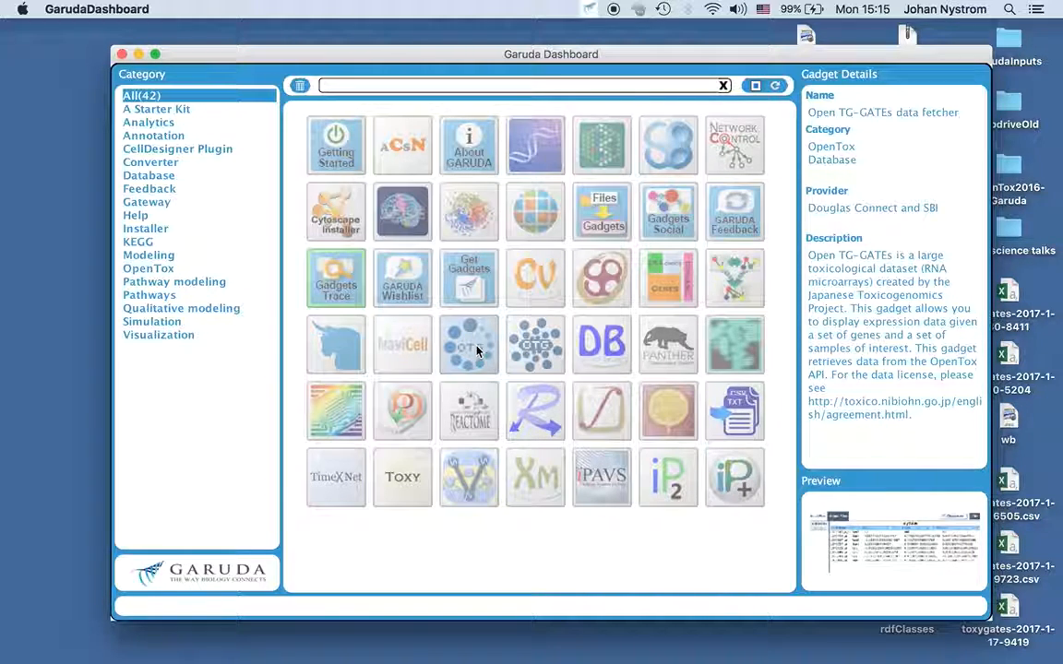
Open the Open TG-GATEs sample finder gadget and choose acetaminophen as the compound
{"action": "left_click", "coordinate": [540, 349]}
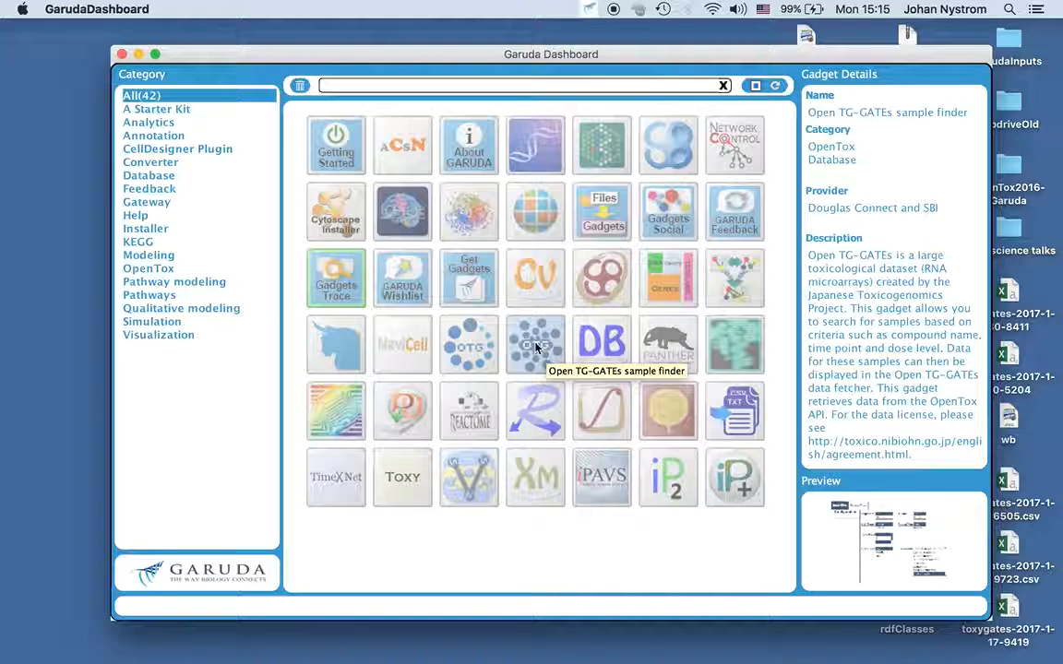
{"action": "double_click", "coordinate": [535, 347]}
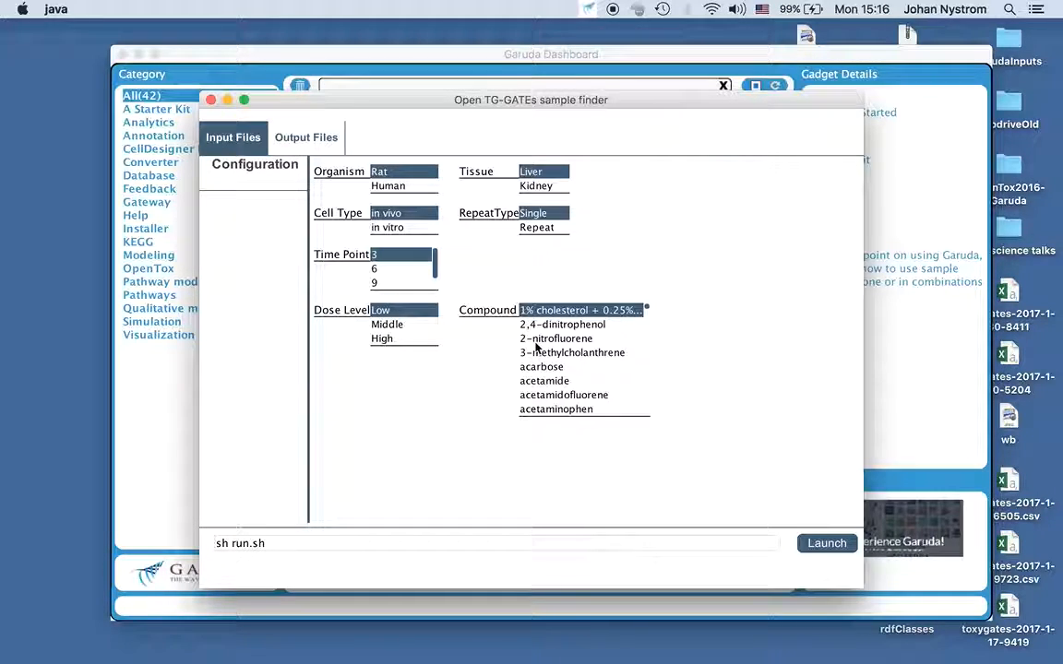
{"action": "left_click", "coordinate": [614, 407]}
{"action": "mouse_move", "coordinate": [647, 311]}
{"action": "left_mouse_down"}
{"action": "mouse_move", "coordinate": [648, 352]}
{"action": "mouse_move", "coordinate": [650, 249]}
{"action": "mouse_move", "coordinate": [648, 308]}
{"action": "left_mouse_up"}
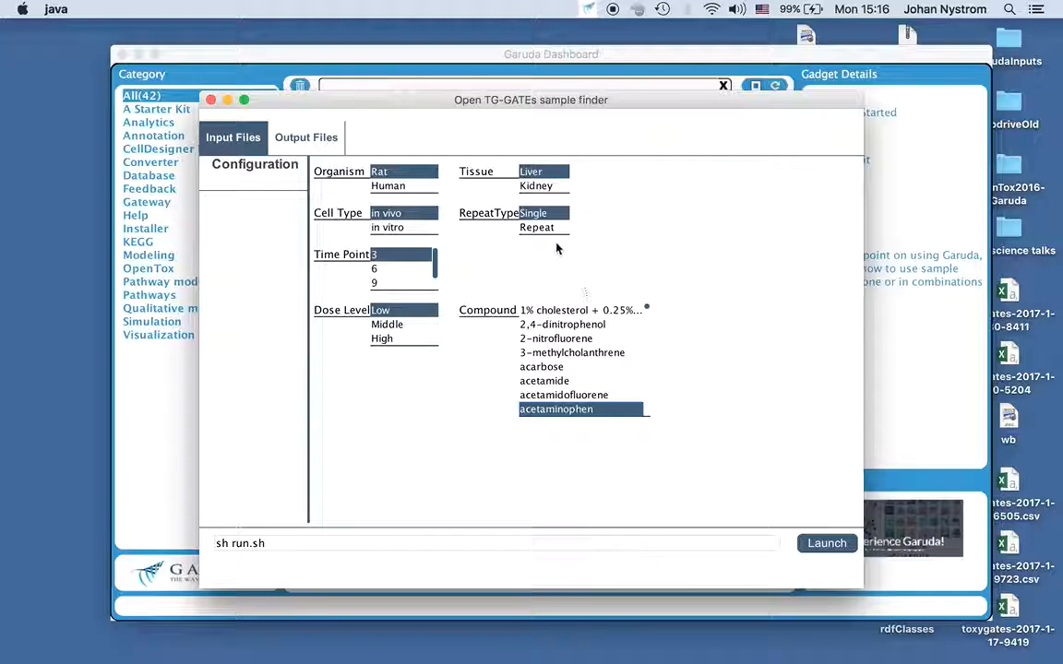
Set the sample criteria to repeat type Single, time point 24 and dose level High
{"action": "left_click", "coordinate": [537, 227]}
{"action": "left_click", "coordinate": [535, 213]}
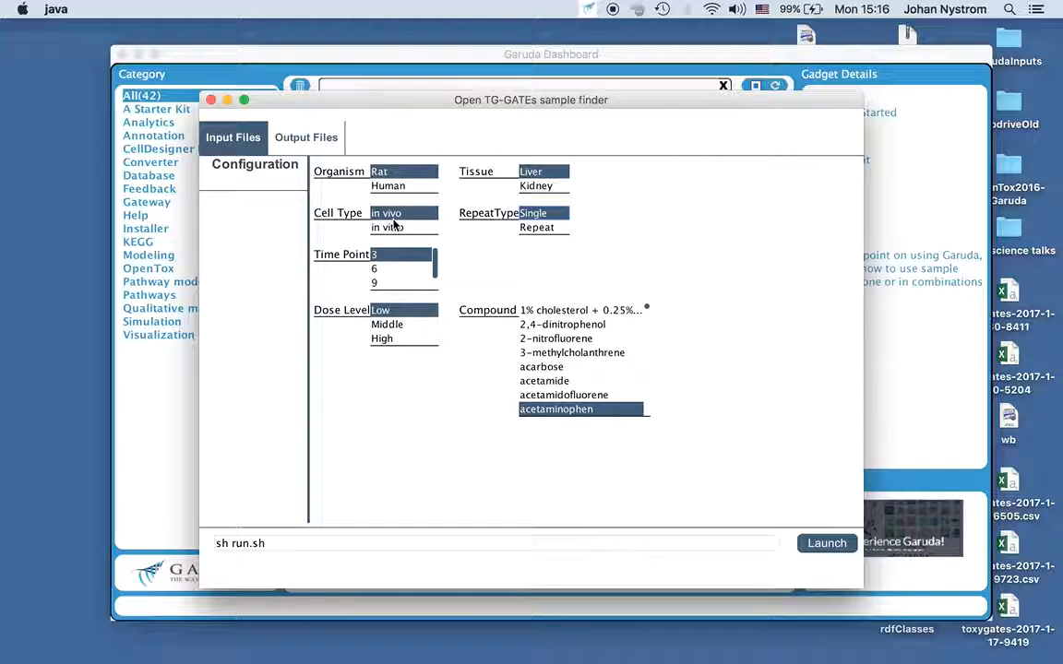
{"action": "left_click", "coordinate": [392, 284]}
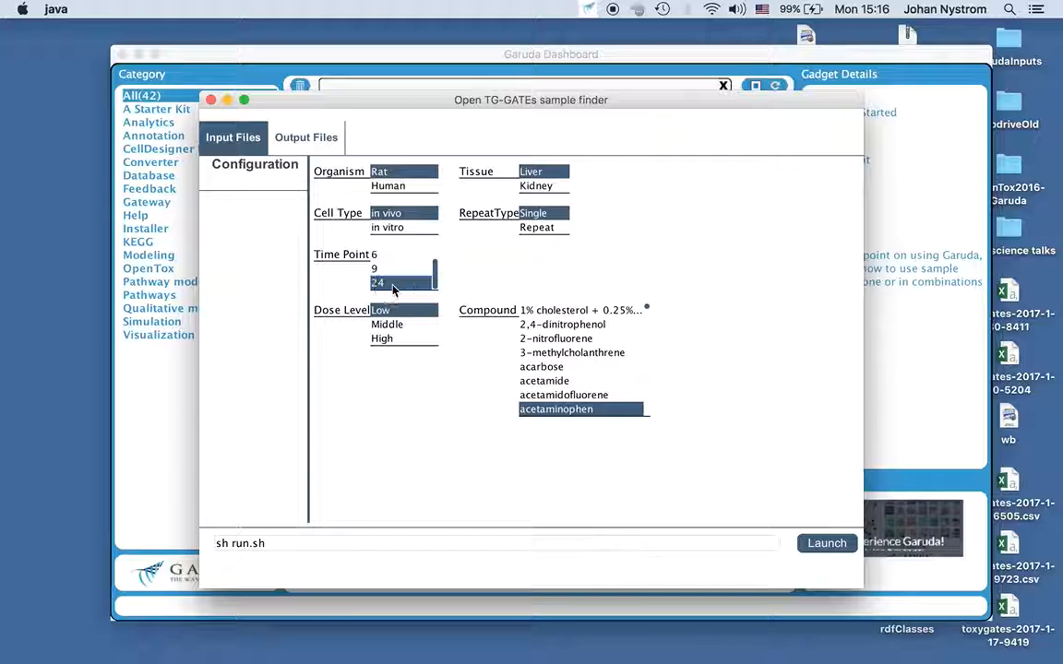
{"action": "left_click", "coordinate": [399, 338]}
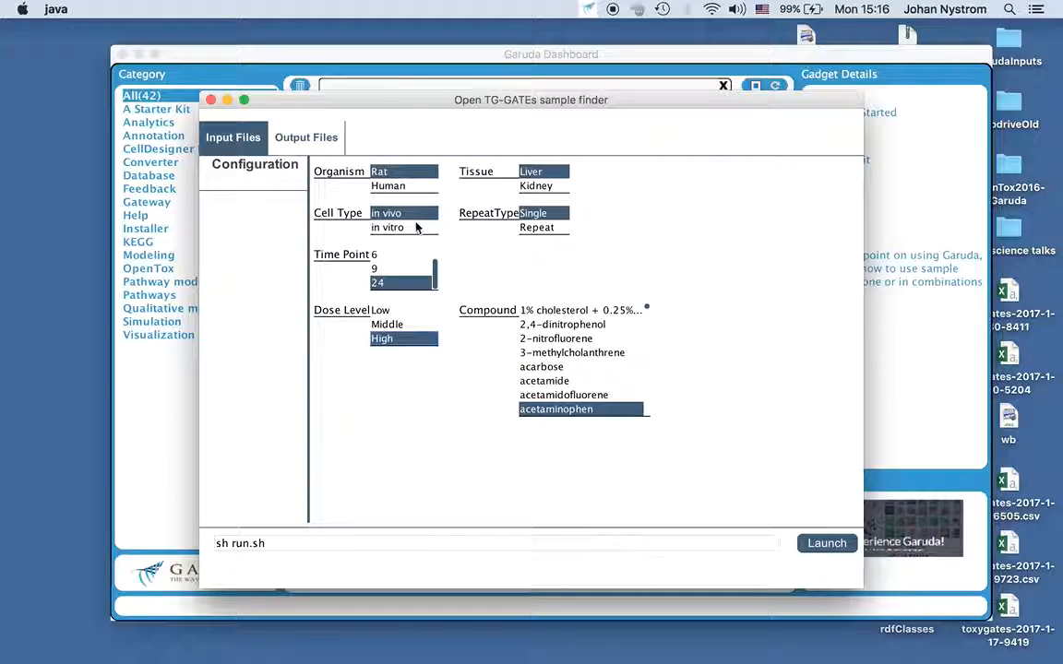
Try adding earlier time points to the selection alongside 24, and return to 24 alone
{"action": "left_click_drag", "start_coordinate": [410, 279], "coordinate": [397, 260]}
{"action": "left_click", "coordinate": [398, 256], "text": "super"}
{"action": "left_click", "coordinate": [396, 271], "text": "super"}
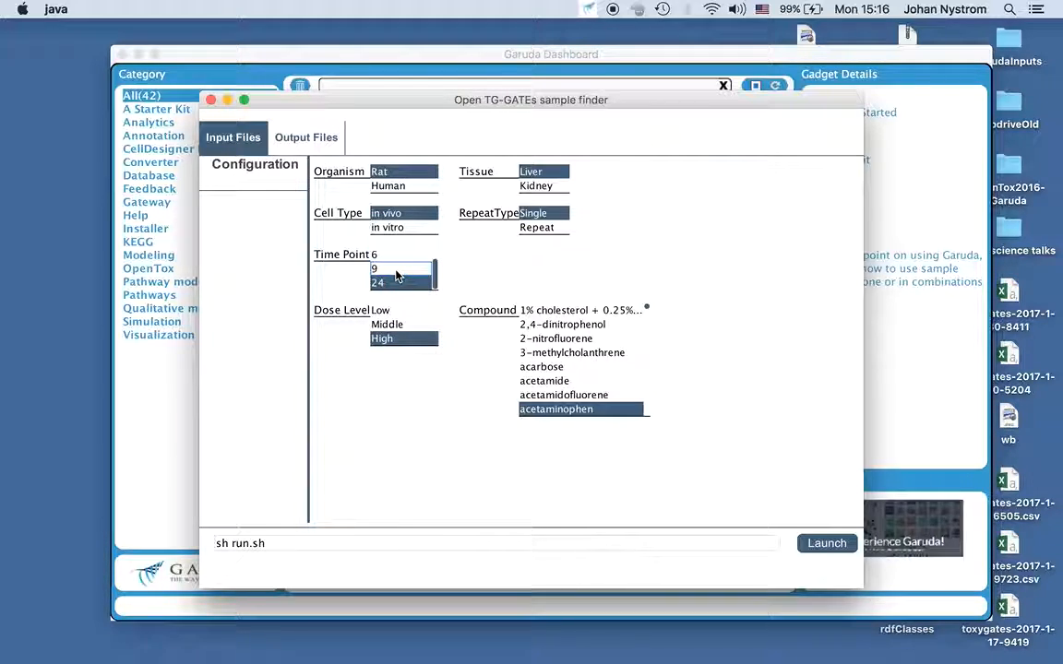
{"action": "scroll", "coordinate": [395, 274], "scroll_direction": "up", "scroll_amount": 1}
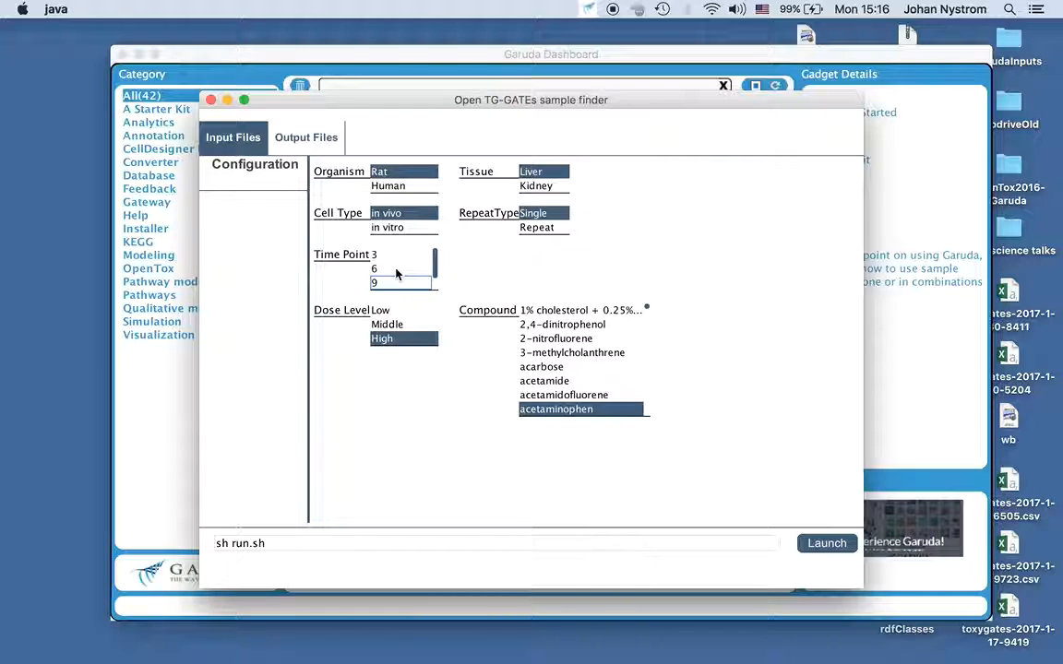
{"action": "left_click", "coordinate": [396, 271], "text": "super"}
{"action": "left_click", "coordinate": [395, 270], "text": "super"}
{"action": "scroll", "coordinate": [389, 270], "scroll_direction": "down", "scroll_amount": 1}
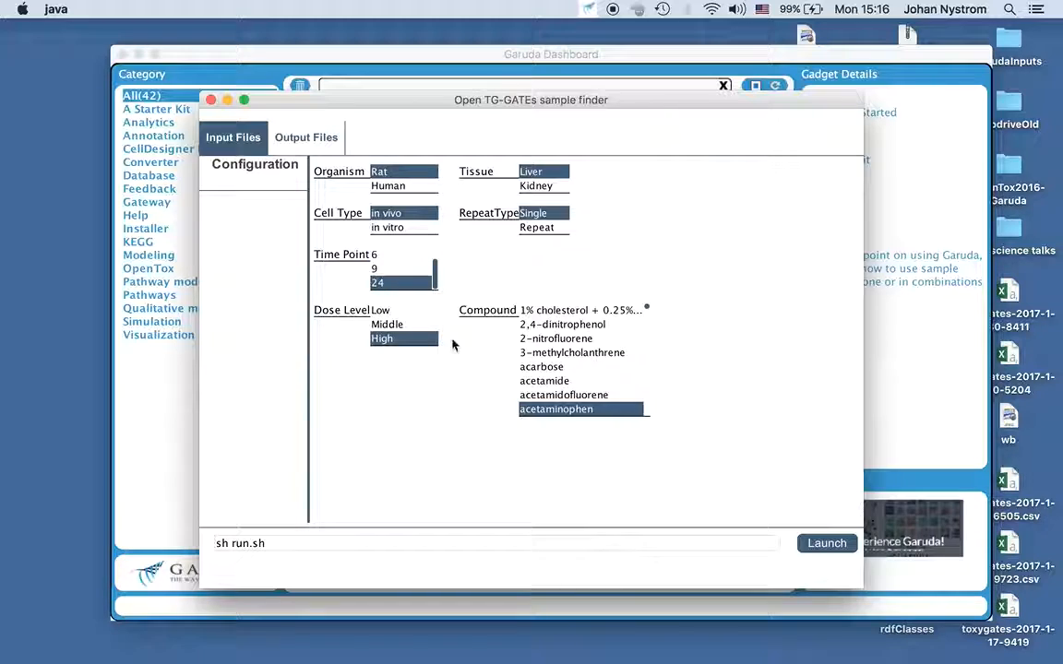
Launch the sample search and look up which gadgets can receive its output, without choosing one
{"action": "left_click", "coordinate": [828, 544]}
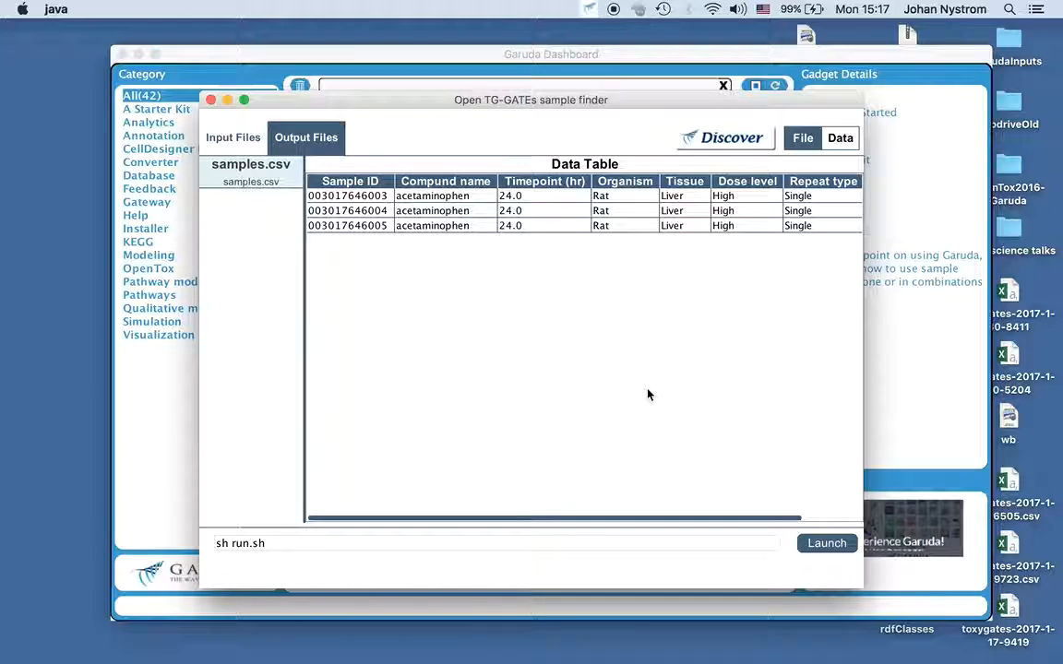
{"action": "left_click", "coordinate": [726, 143]}
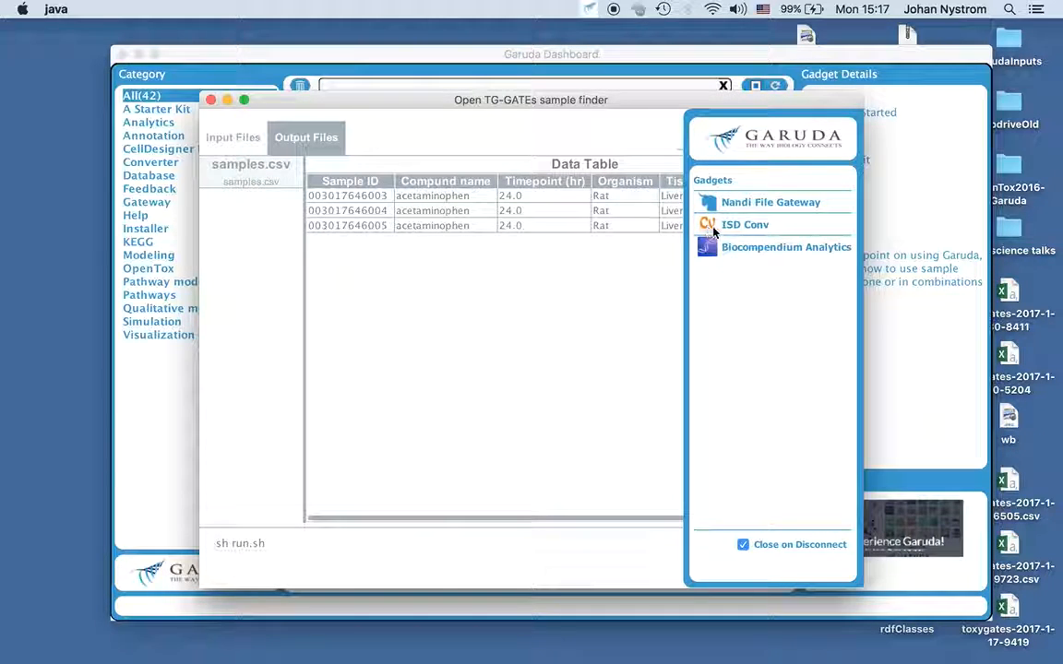
{"action": "left_click", "coordinate": [626, 312]}
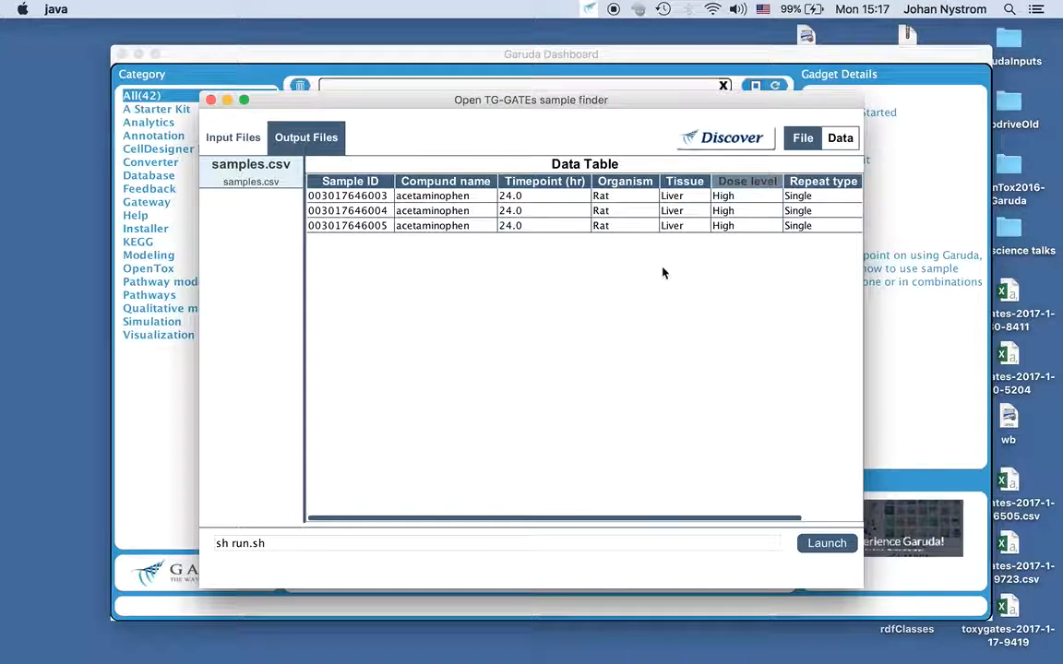
Send the whole samples.csv output as a file to the Nandi File Gateway gadget
{"action": "left_click", "coordinate": [805, 144]}
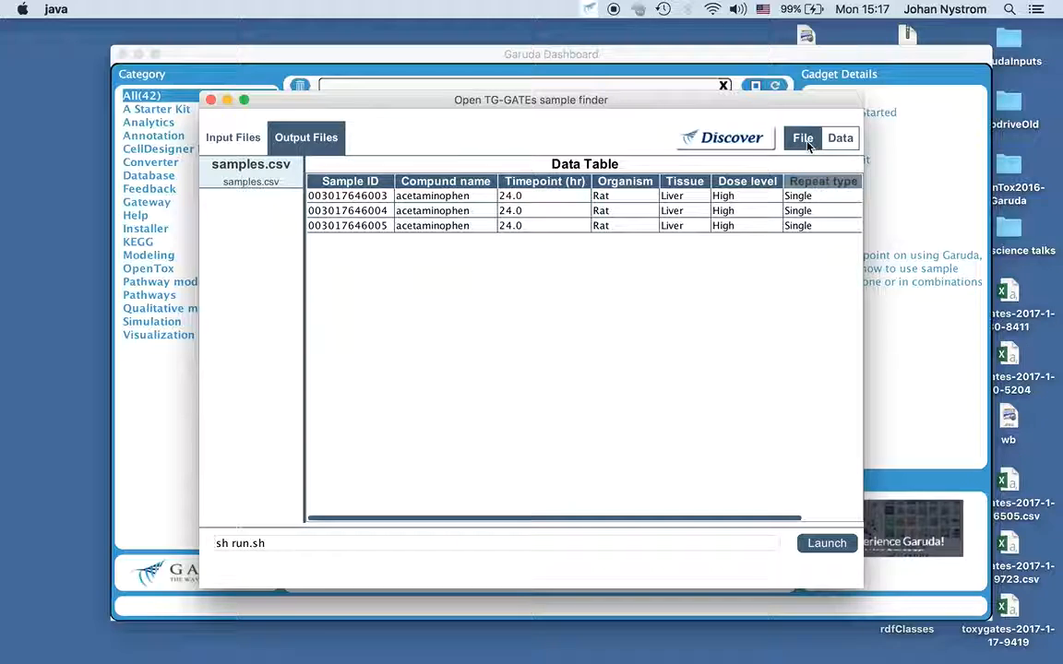
{"action": "left_click", "coordinate": [805, 144]}
{"action": "left_click", "coordinate": [728, 143]}
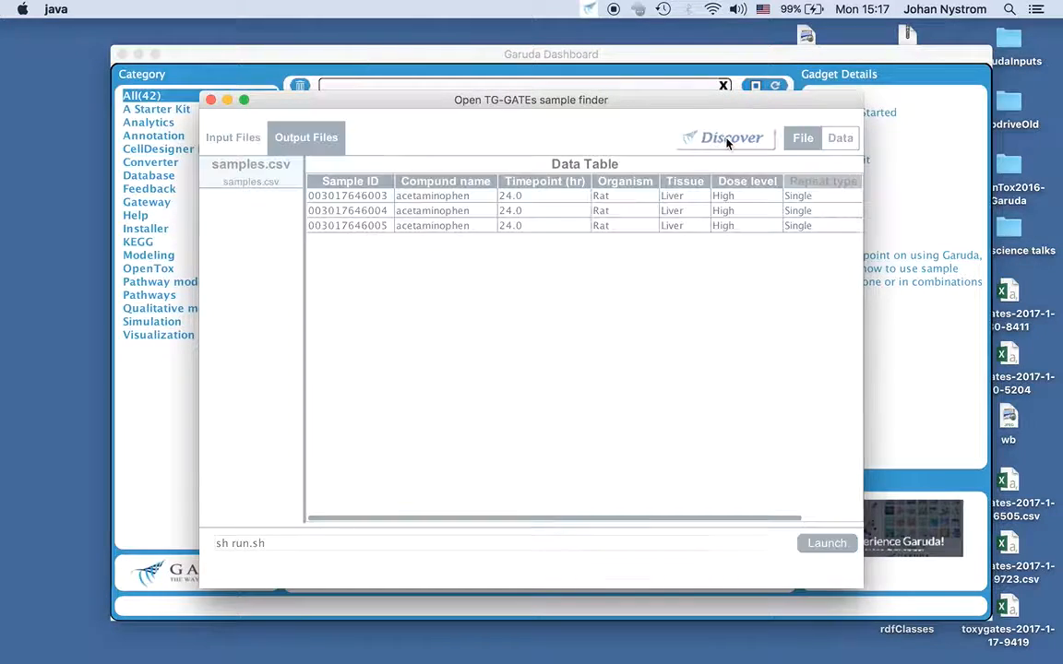
{"action": "left_click", "coordinate": [774, 204]}
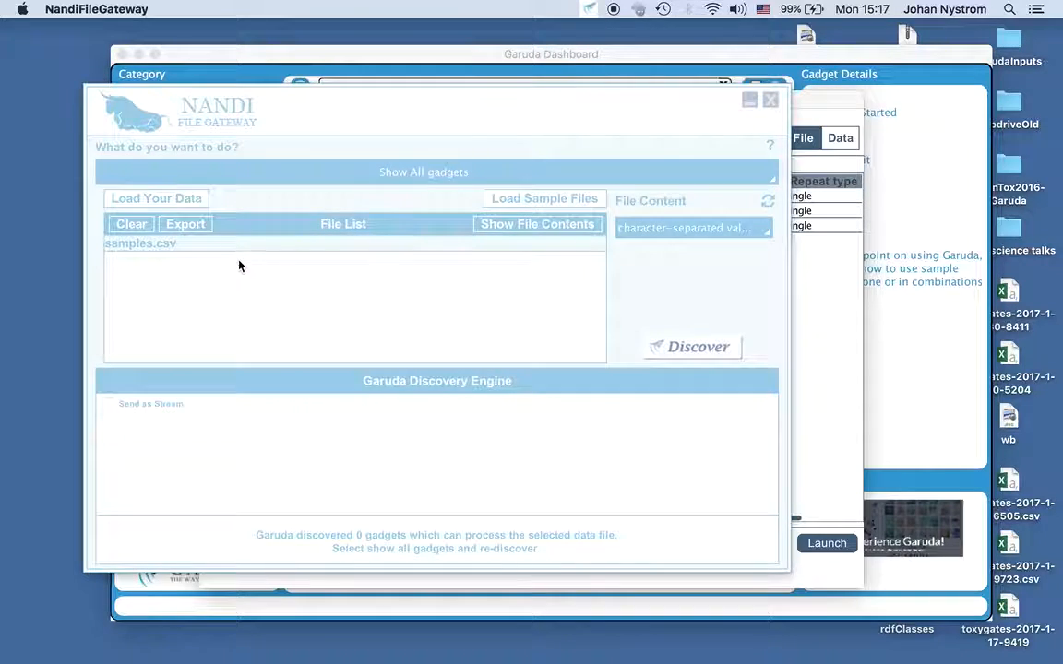
Bring up the export dialog for samples.csv, cancel it, and close the Nandi File Gateway
{"action": "left_click", "coordinate": [183, 228]}
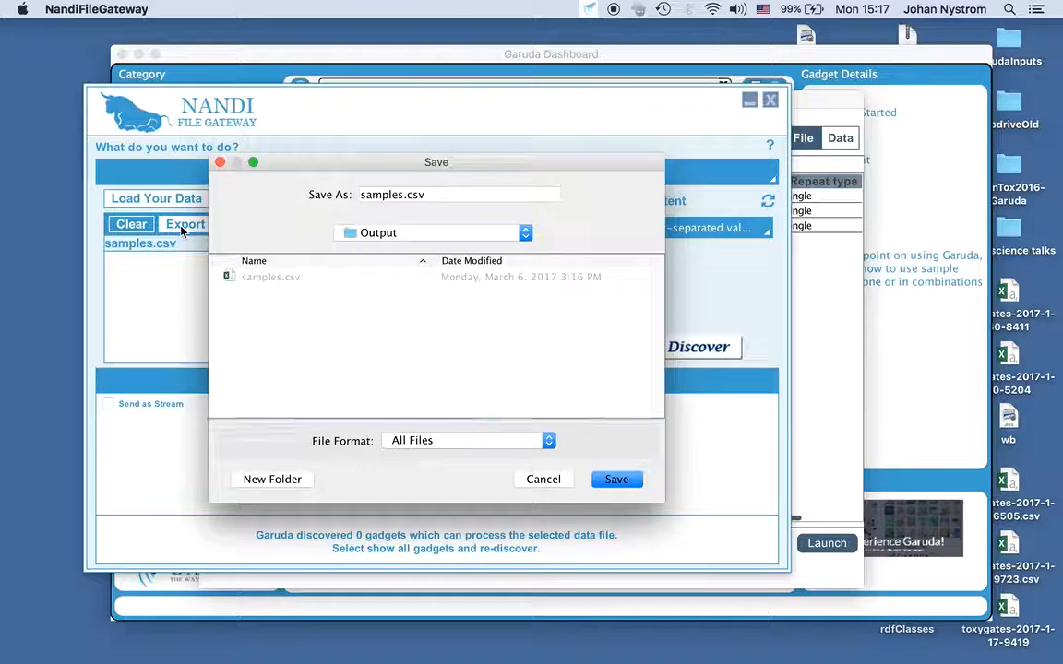
{"action": "left_click", "coordinate": [551, 482]}
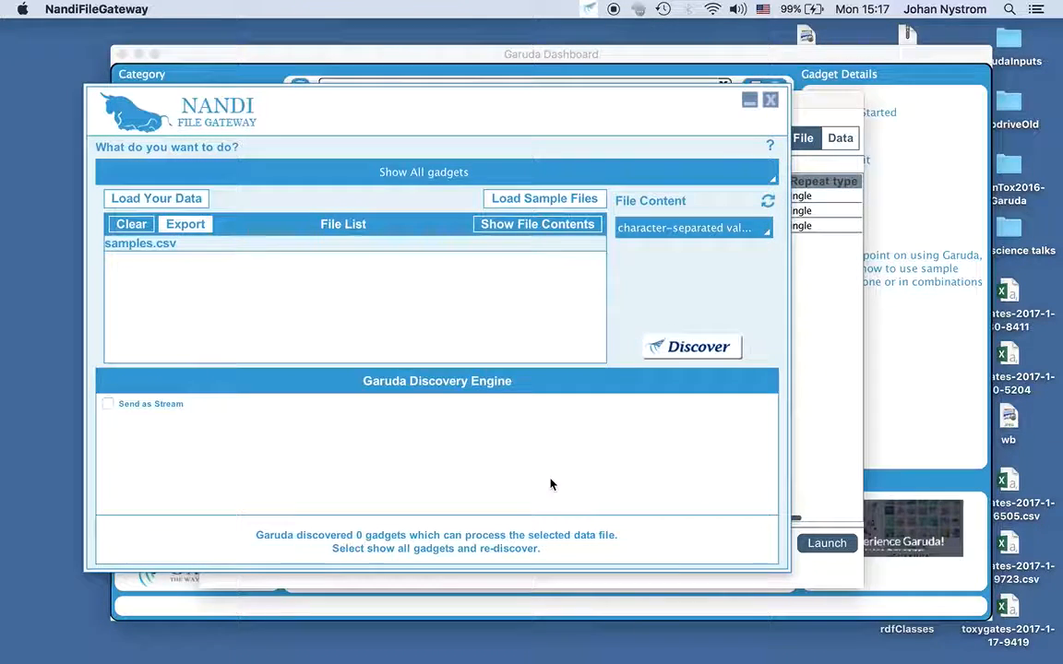
{"action": "left_click", "coordinate": [770, 102]}
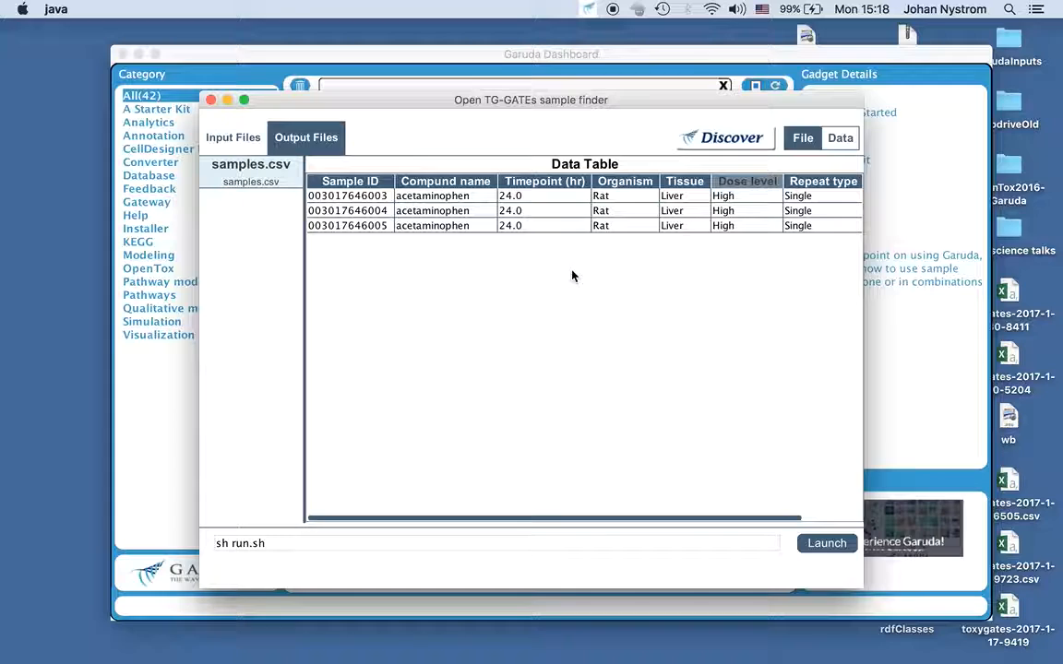
Send only the three Sample ID values as data to the Open TG-GATEs data fetcher
{"action": "left_click", "coordinate": [853, 139]}
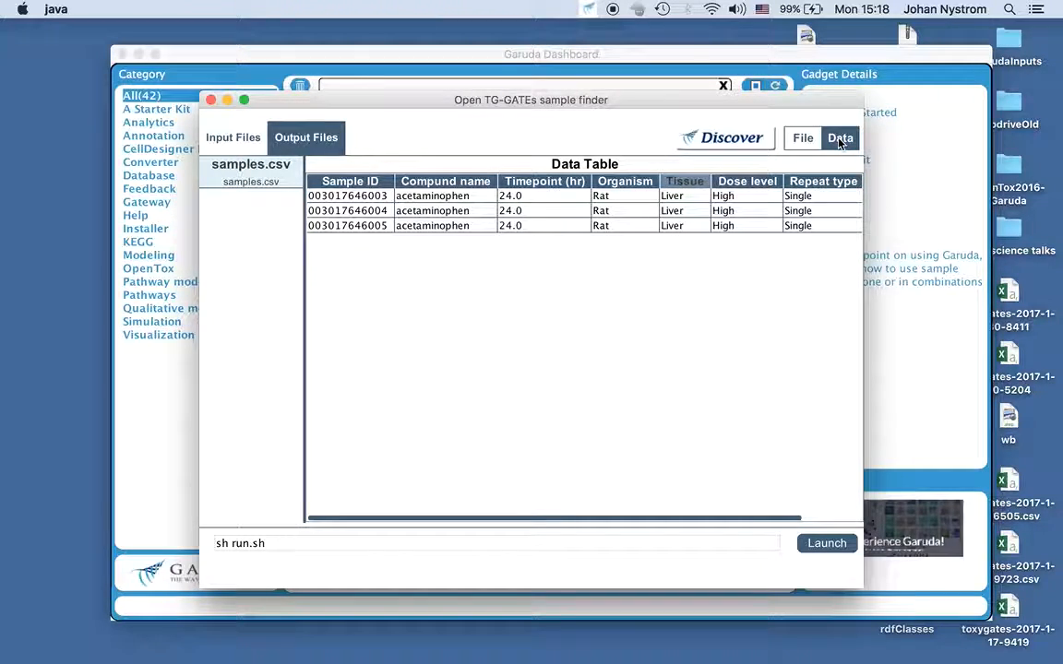
{"action": "left_click", "coordinate": [351, 215]}
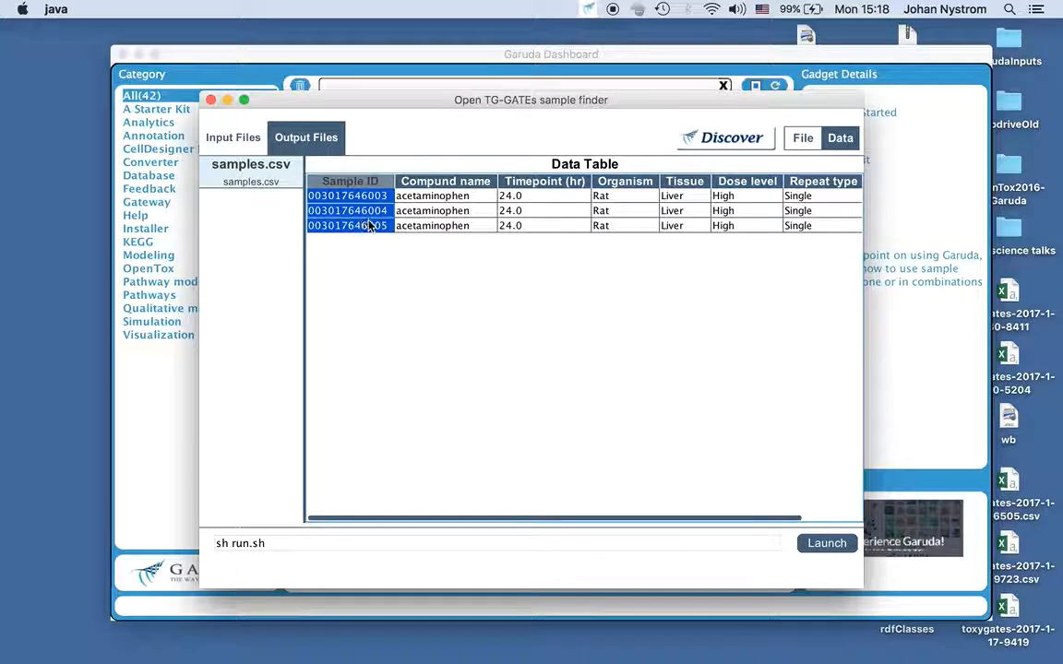
{"action": "mouse_move", "coordinate": [367, 225]}
{"action": "left_mouse_down"}
{"action": "mouse_move", "coordinate": [601, 217]}
{"action": "mouse_move", "coordinate": [553, 211]}
{"action": "mouse_move", "coordinate": [458, 164]}
{"action": "mouse_move", "coordinate": [359, 233]}
{"action": "left_mouse_up"}
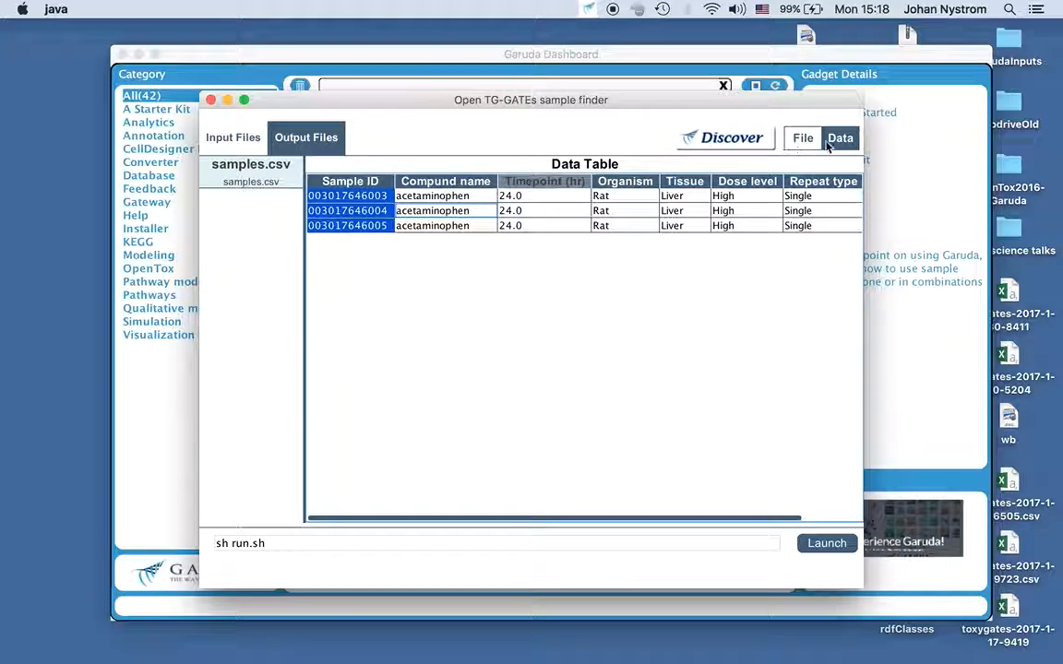
{"action": "left_click", "coordinate": [699, 141]}
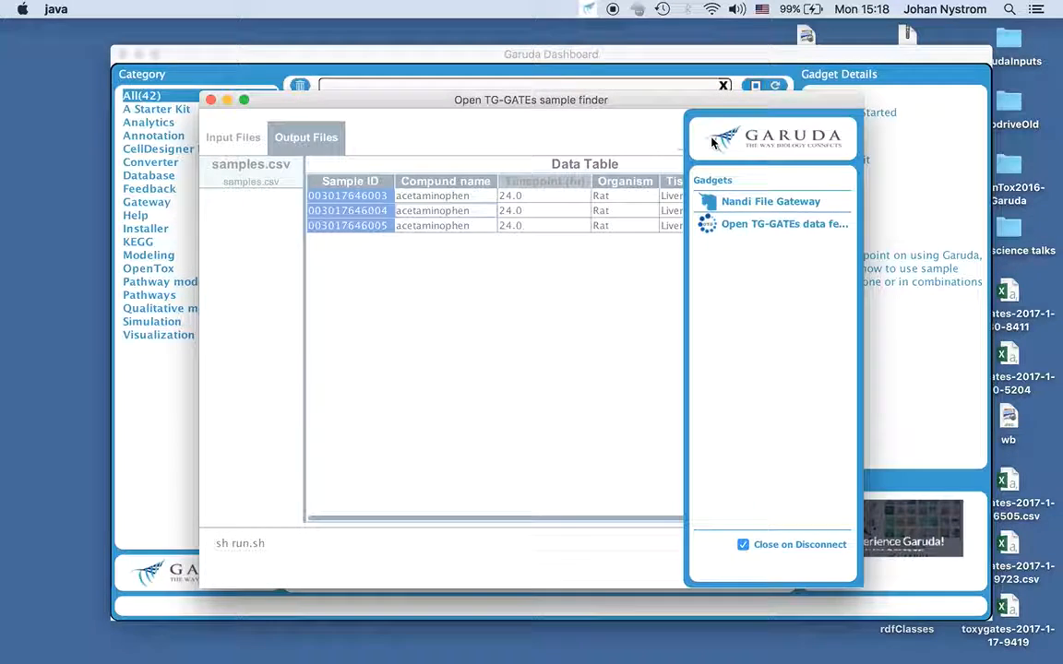
{"action": "left_click", "coordinate": [755, 231]}
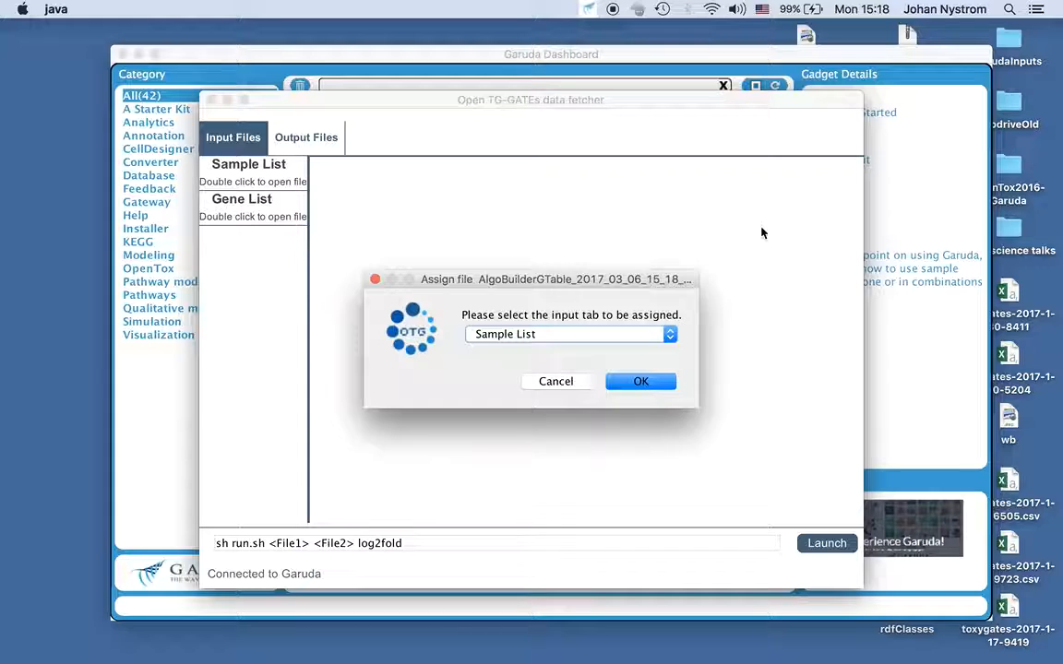
Assign the incoming sample IDs to the Sample List input and review the loaded list
{"action": "left_click", "coordinate": [607, 334]}
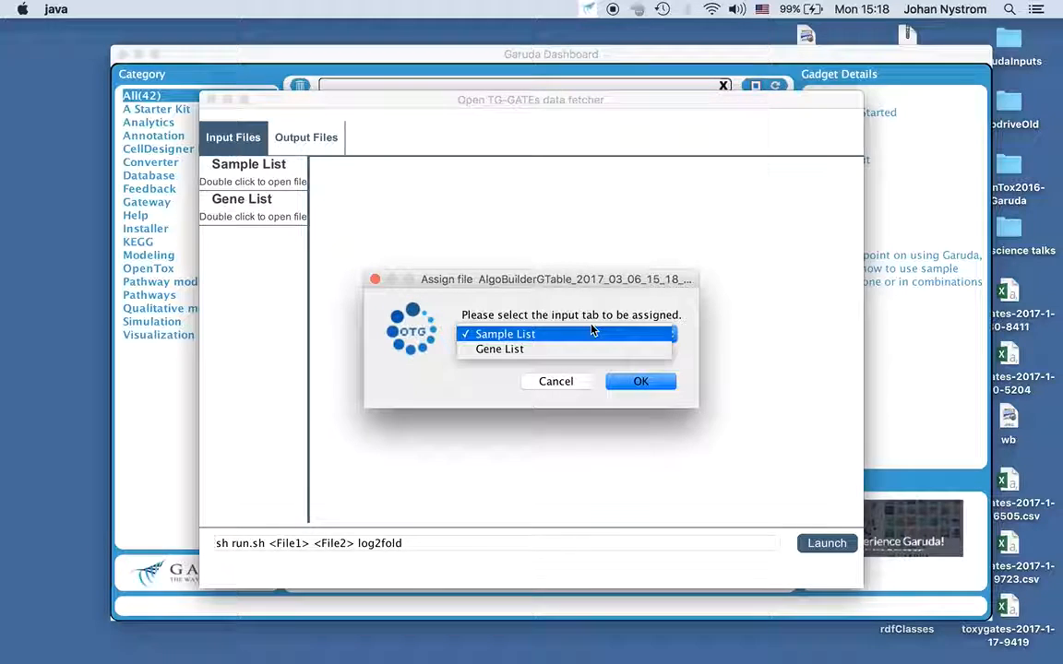
{"action": "left_click", "coordinate": [559, 335]}
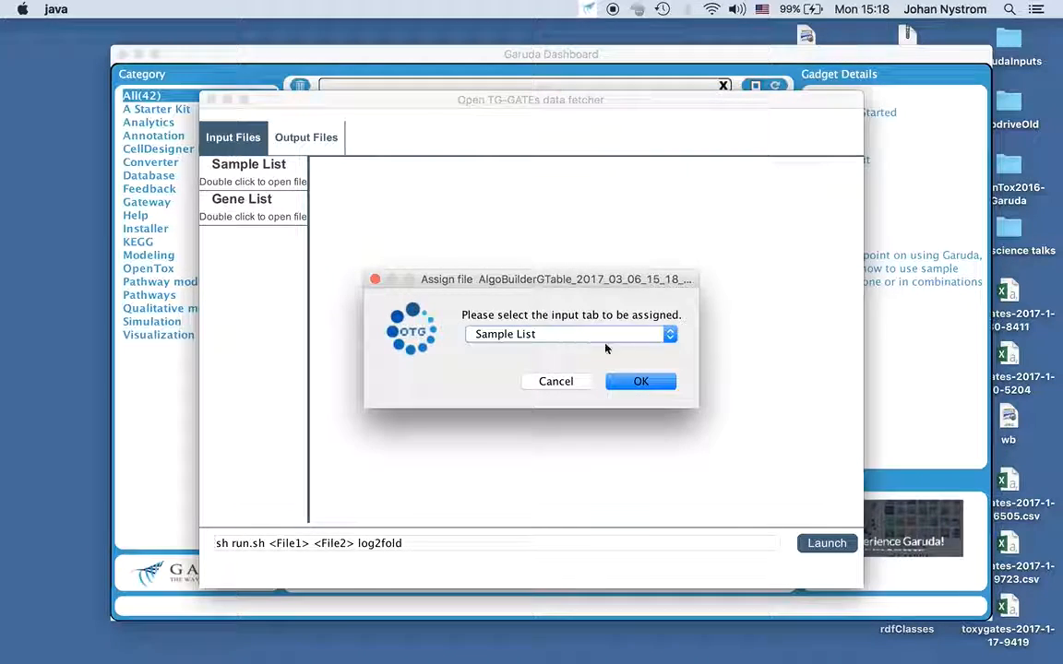
{"action": "left_click", "coordinate": [635, 386]}
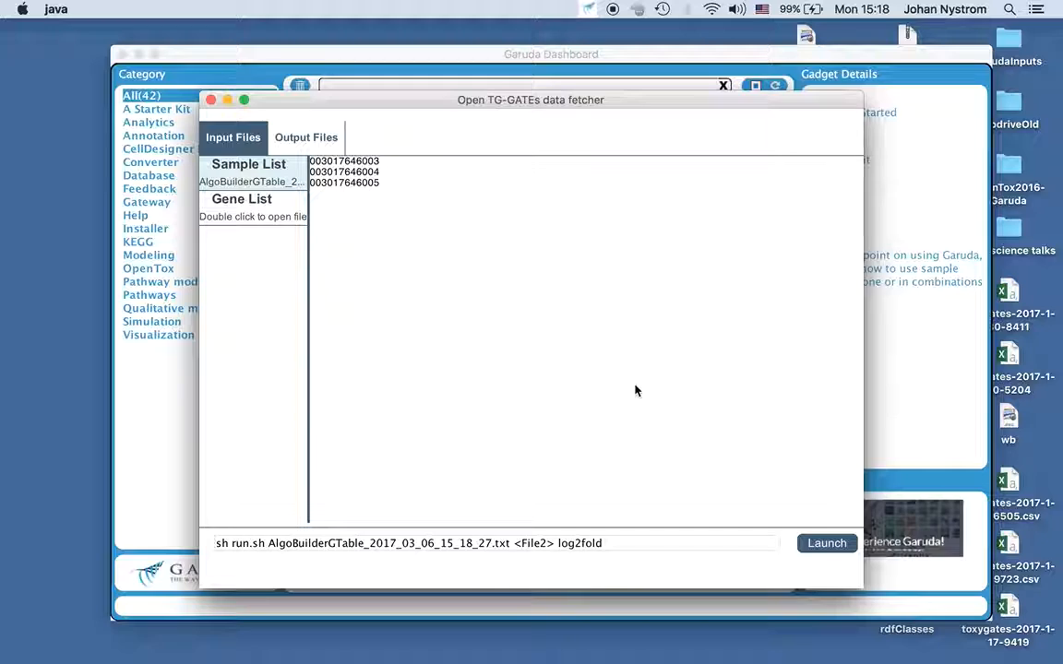
{"action": "left_click", "coordinate": [259, 214]}
{"action": "left_click", "coordinate": [251, 185]}
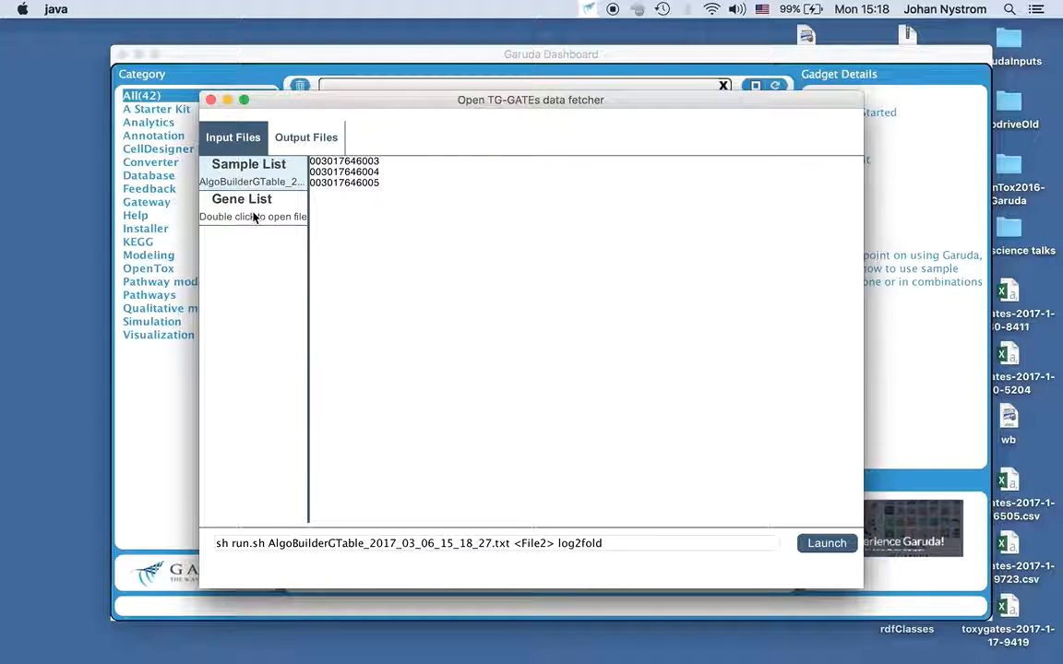
{"action": "left_click", "coordinate": [250, 186]}
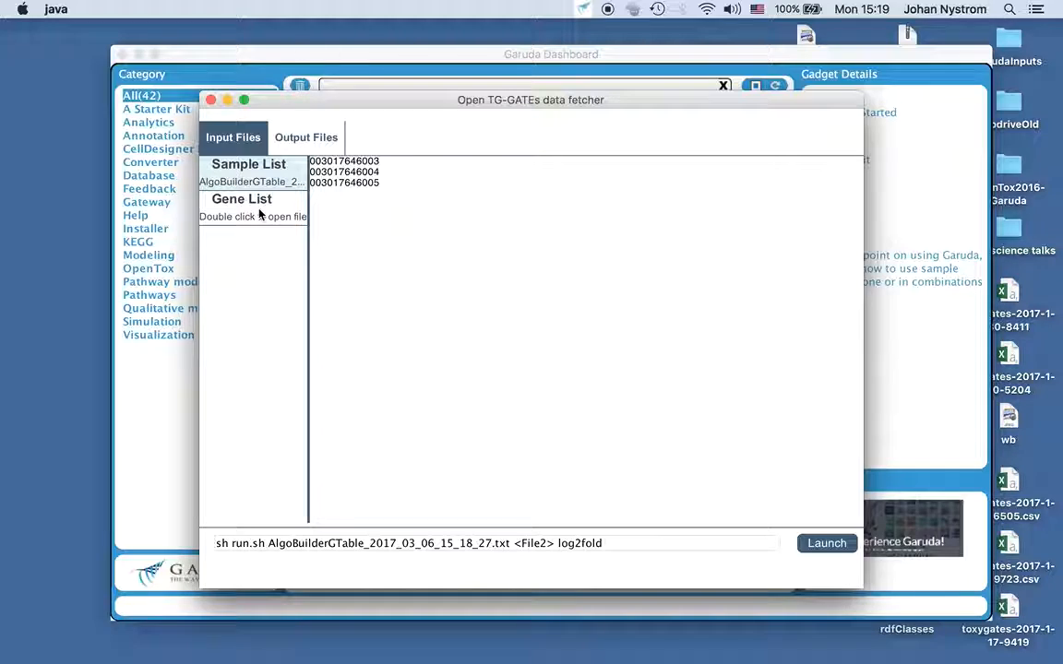
Load empty.txt from the garudaInputs folder on the Desktop as the Gene List input
{"action": "left_click", "coordinate": [260, 215]}
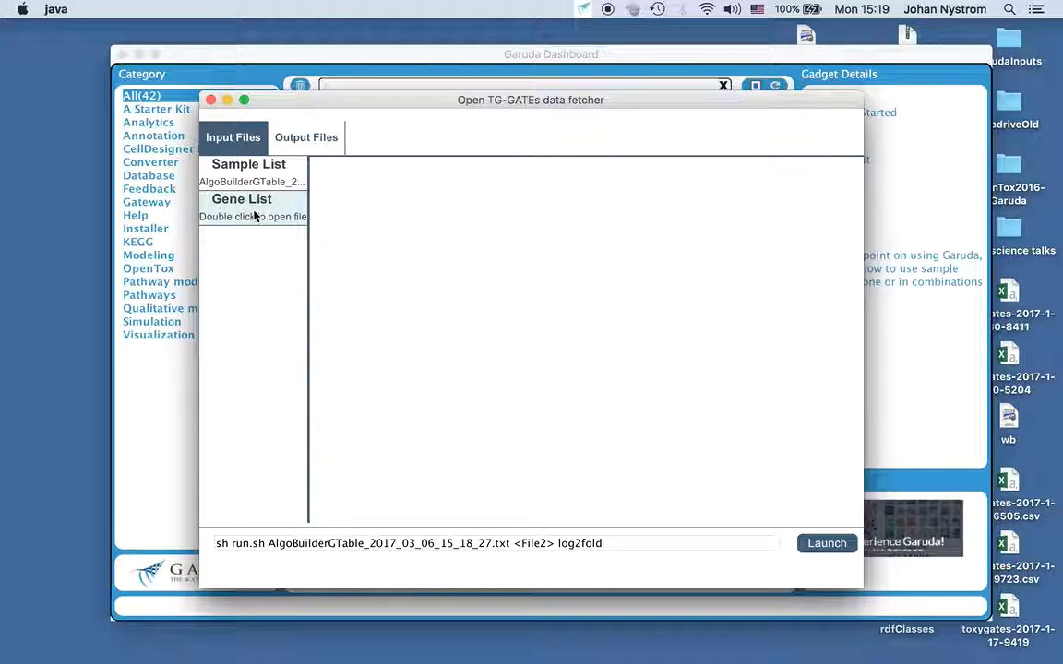
{"action": "double_click", "coordinate": [278, 216]}
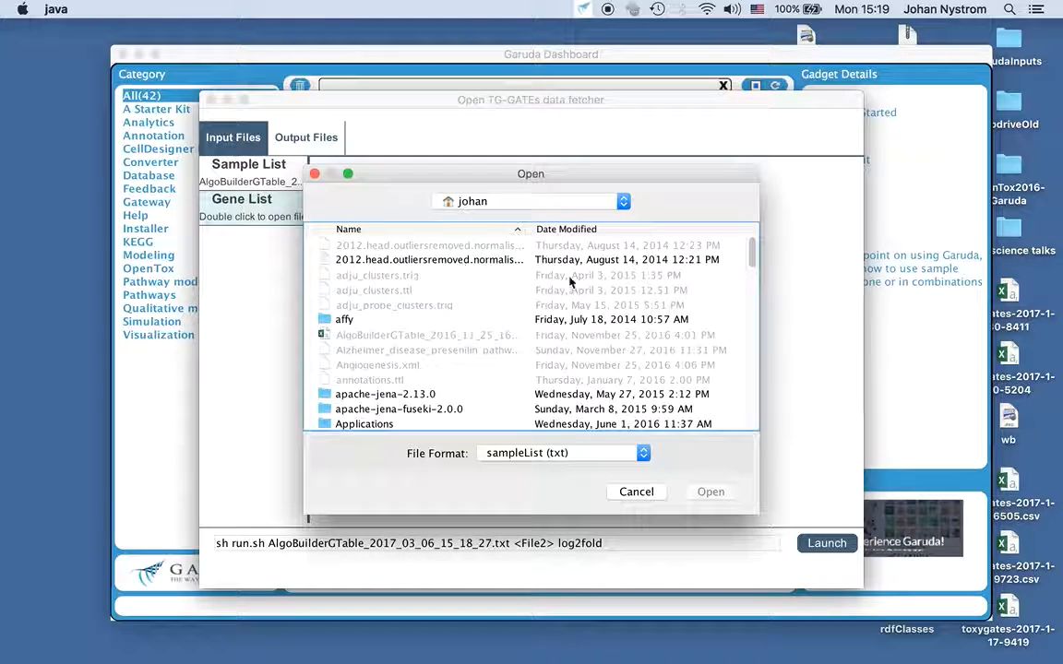
{"action": "scroll", "coordinate": [738, 279], "scroll_direction": "down", "scroll_amount": 10}
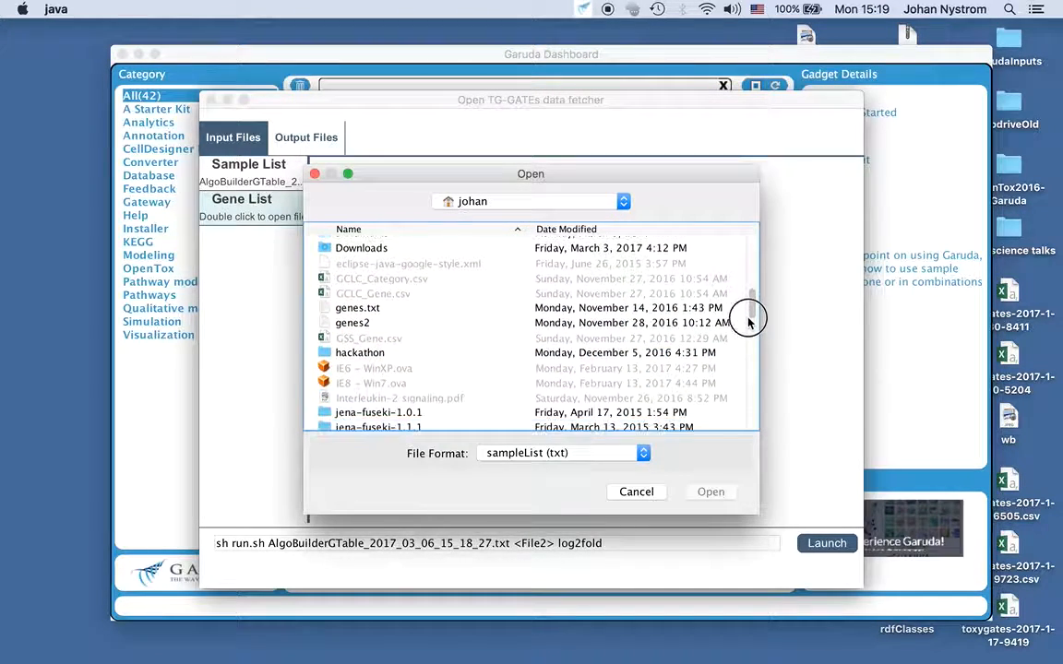
{"action": "scroll", "coordinate": [679, 278], "scroll_direction": "up", "scroll_amount": 1}
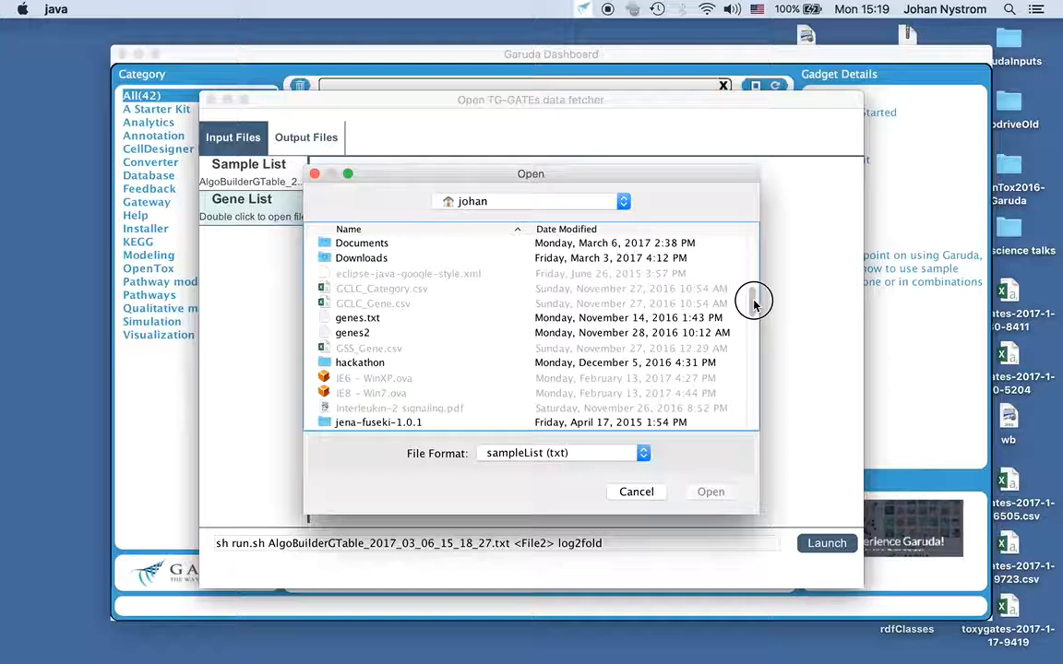
{"action": "scroll", "coordinate": [753, 293], "scroll_direction": "up", "scroll_amount": 3}
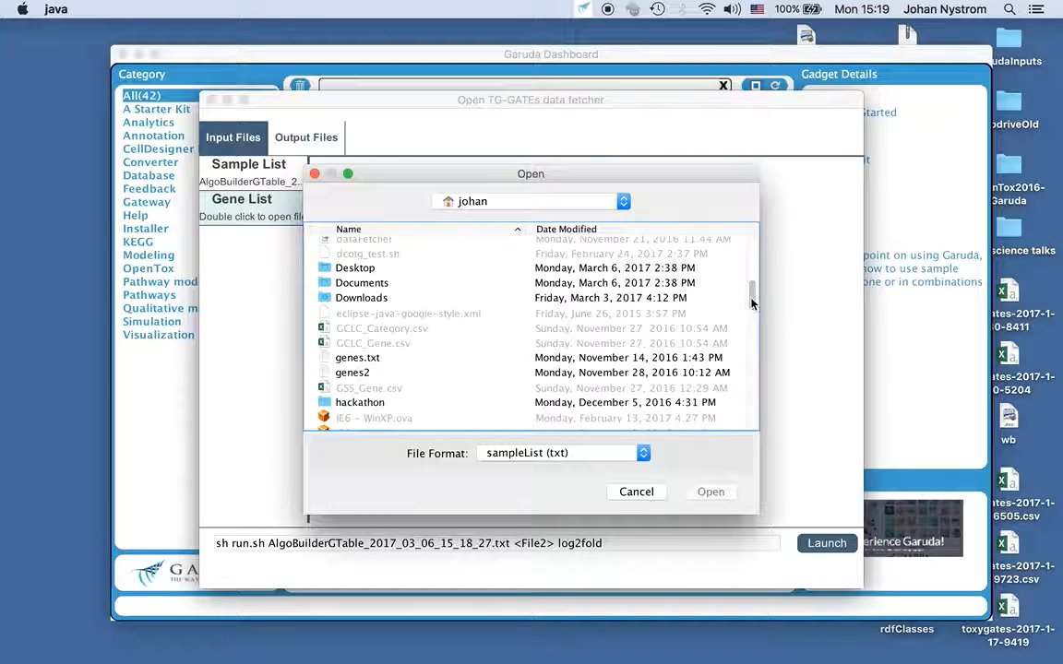
{"action": "double_click", "coordinate": [461, 266]}
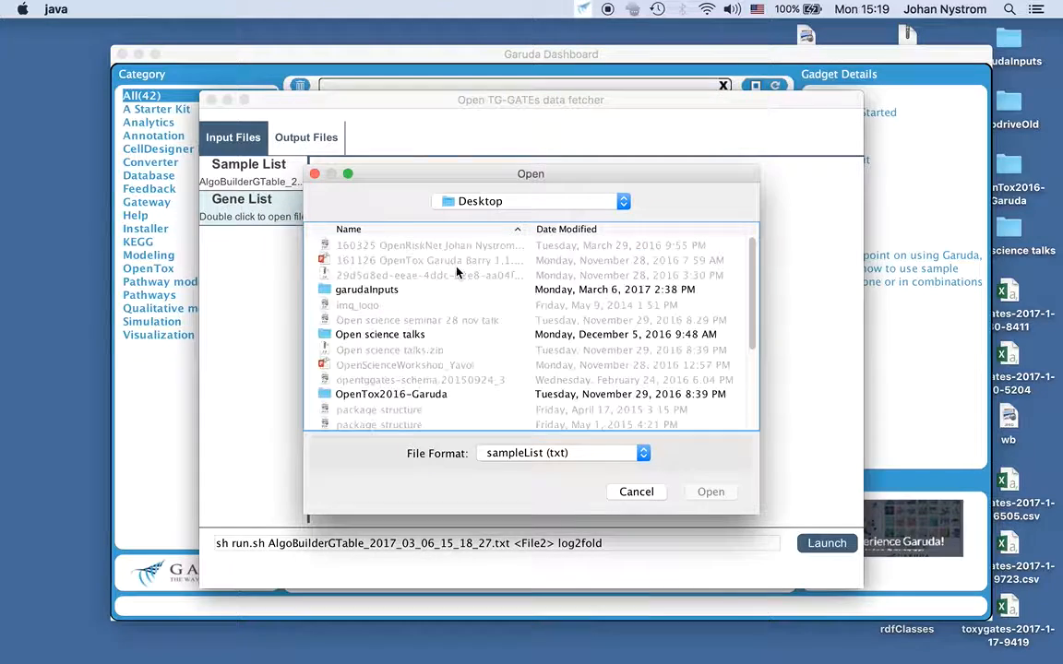
{"action": "double_click", "coordinate": [391, 293]}
{"action": "left_click", "coordinate": [380, 244]}
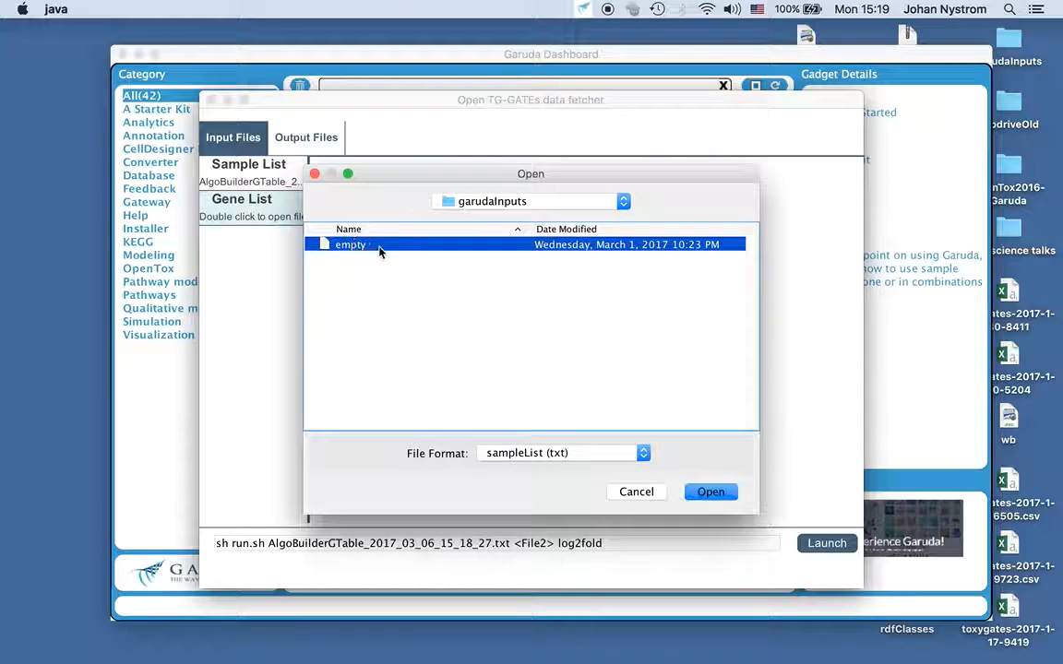
{"action": "double_click", "coordinate": [412, 251]}
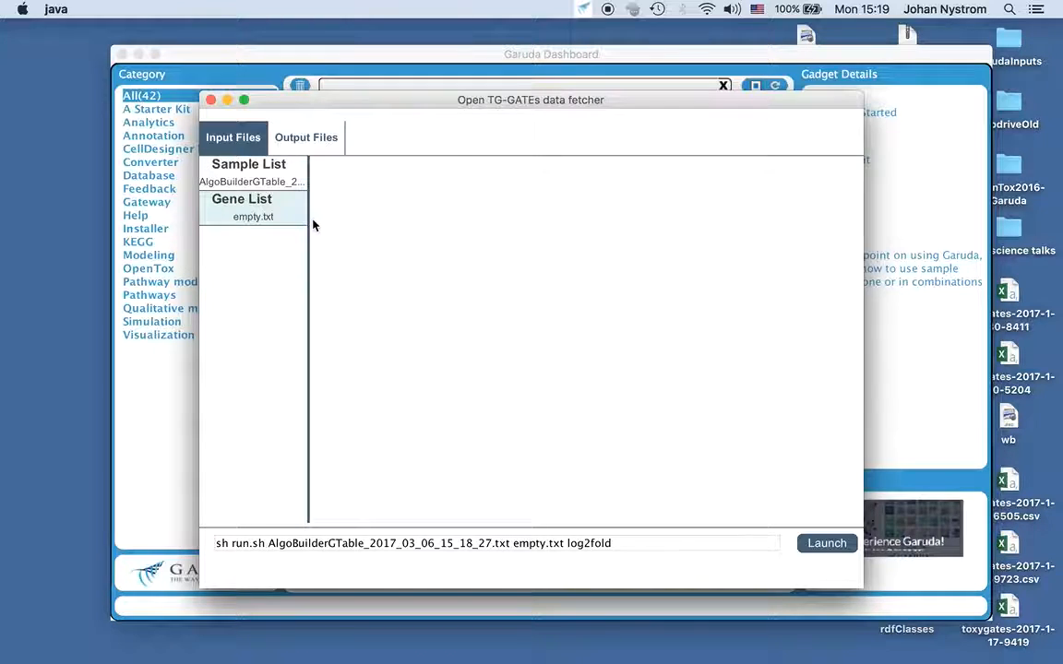
Recheck the Sample List contents and launch the log2fold data fetch with the sample list and empty.txt
{"action": "left_click", "coordinate": [230, 166]}
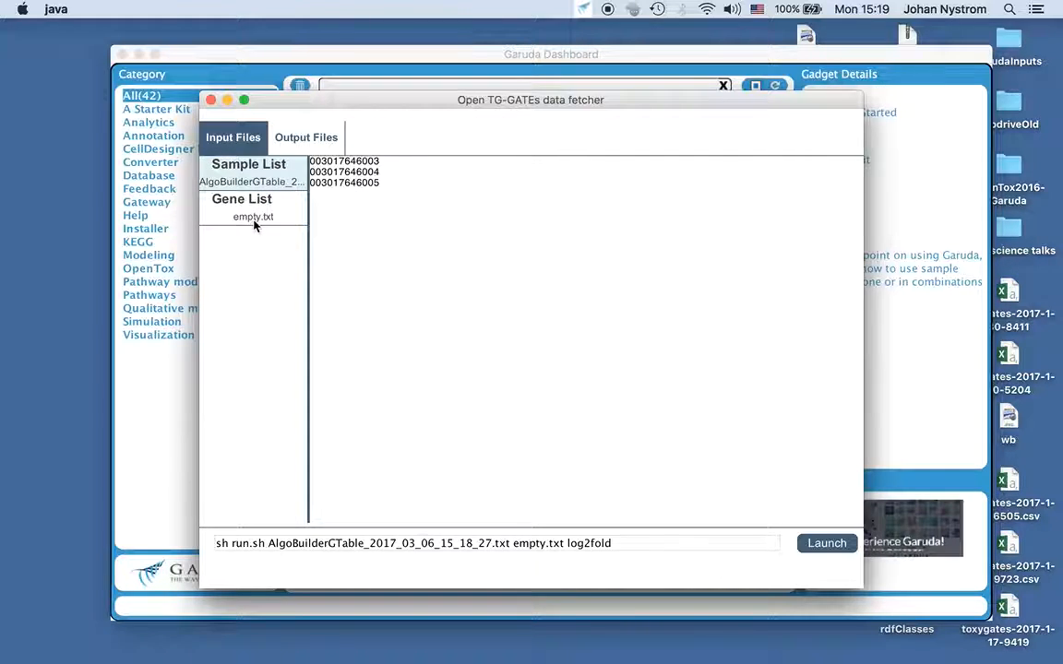
{"action": "left_click", "coordinate": [824, 544]}
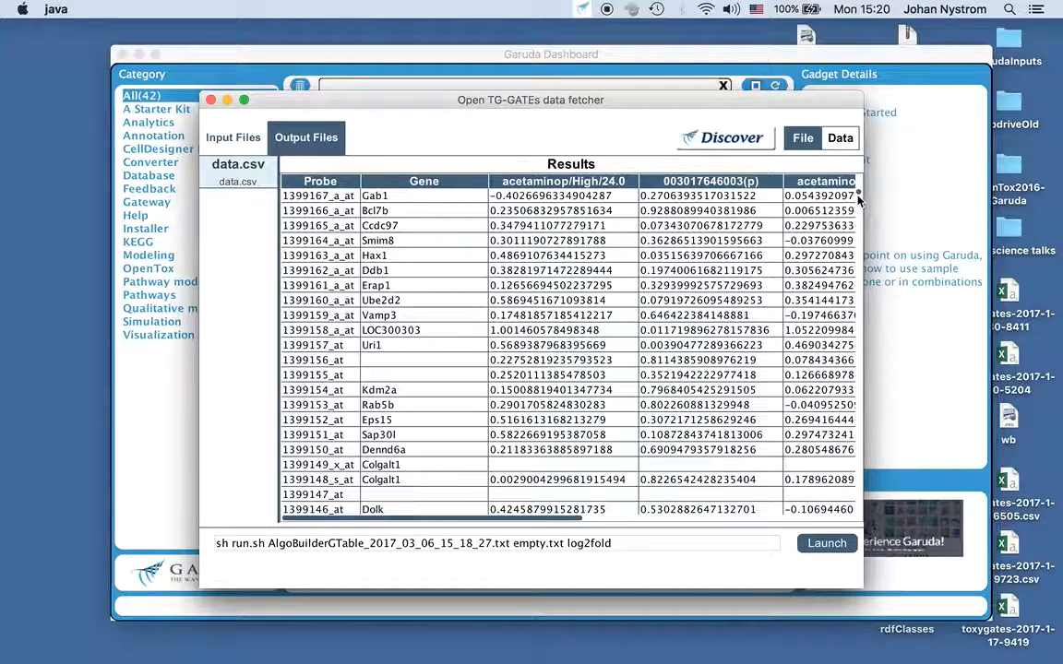
Examine the fold-change and p-value columns of all three samples in data.csv and look up the gadgets that accept the file
{"action": "mouse_move", "coordinate": [857, 197]}
{"action": "left_mouse_down"}
{"action": "mouse_move", "coordinate": [860, 516]}
{"action": "mouse_move", "coordinate": [856, 327]}
{"action": "mouse_move", "coordinate": [809, 195]}
{"action": "mouse_move", "coordinate": [870, 142]}
{"action": "mouse_move", "coordinate": [858, 192]}
{"action": "left_mouse_up"}
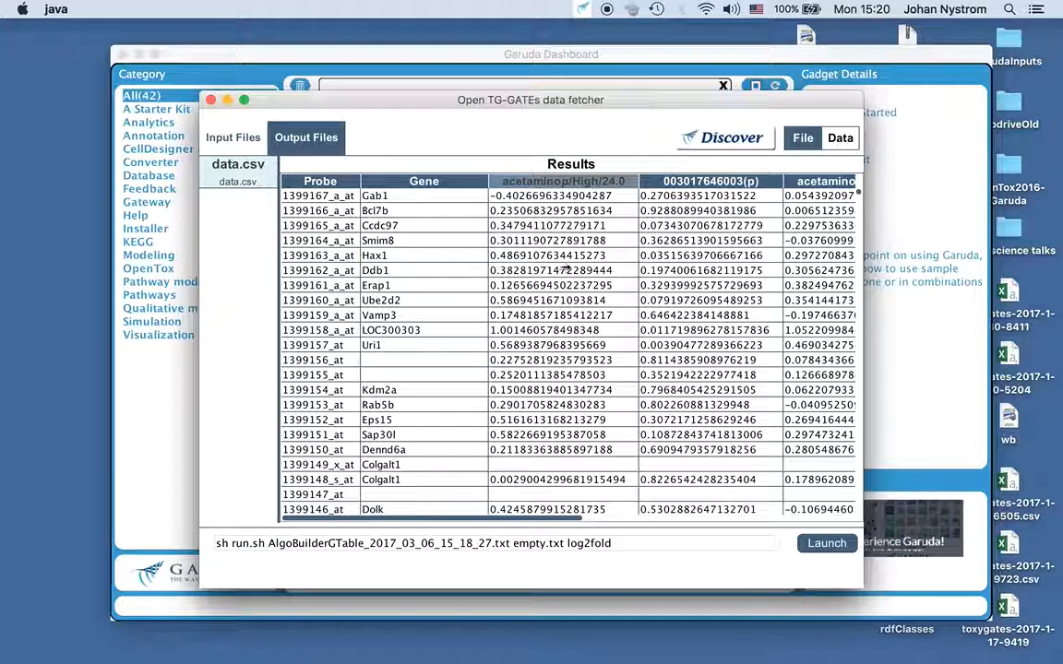
{"action": "left_click_drag", "start_coordinate": [563, 522], "coordinate": [653, 531]}
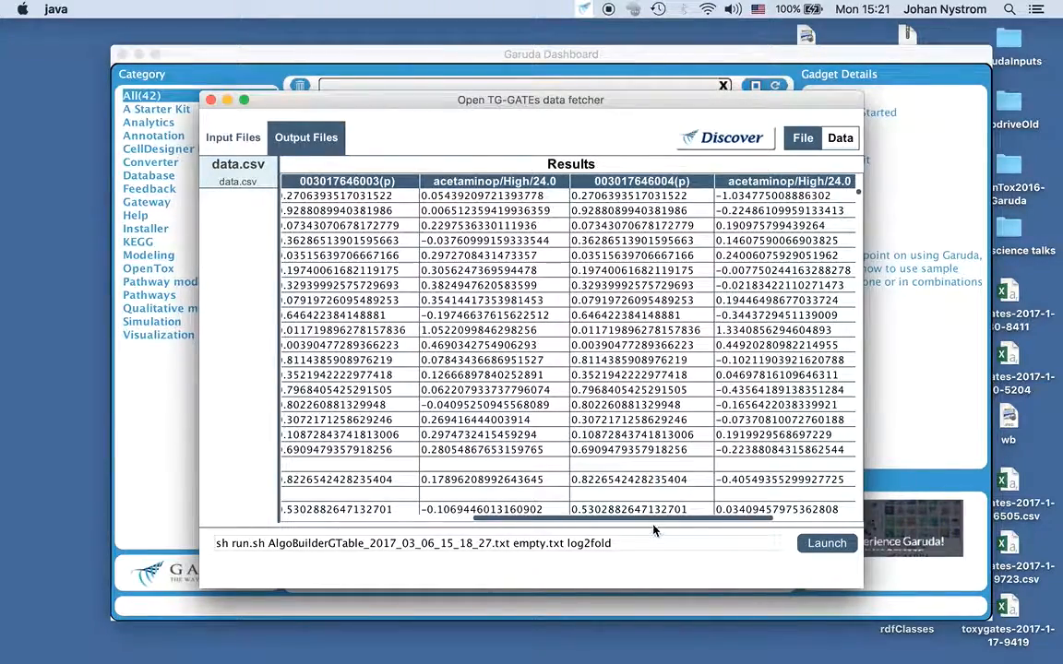
{"action": "left_click", "coordinate": [761, 526]}
{"action": "left_click_drag", "start_coordinate": [761, 520], "coordinate": [884, 518]}
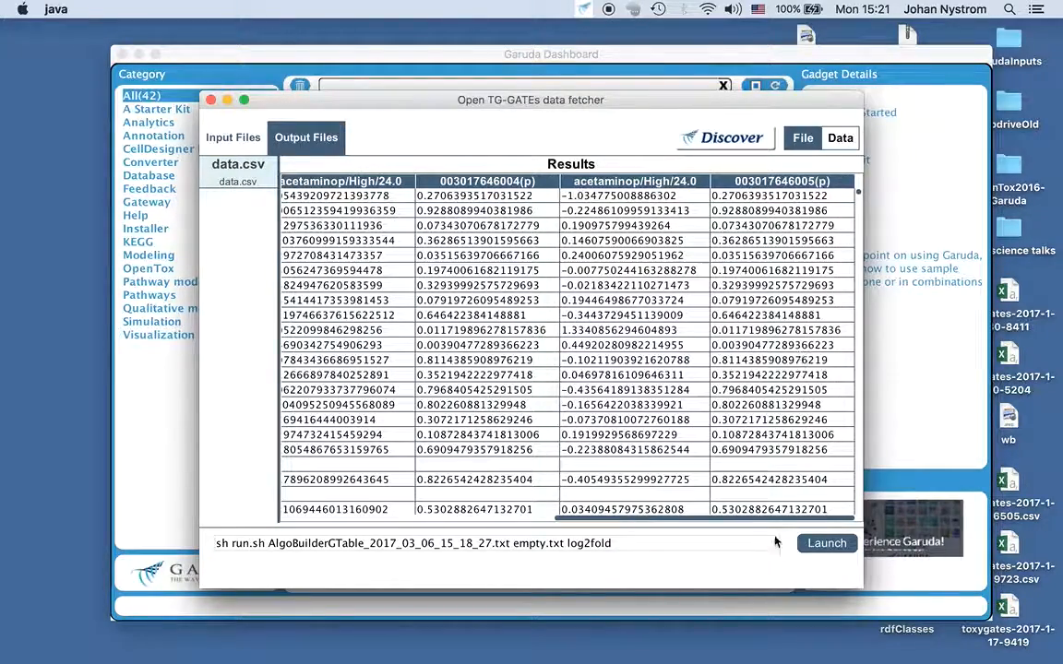
{"action": "left_click_drag", "start_coordinate": [760, 522], "coordinate": [486, 527]}
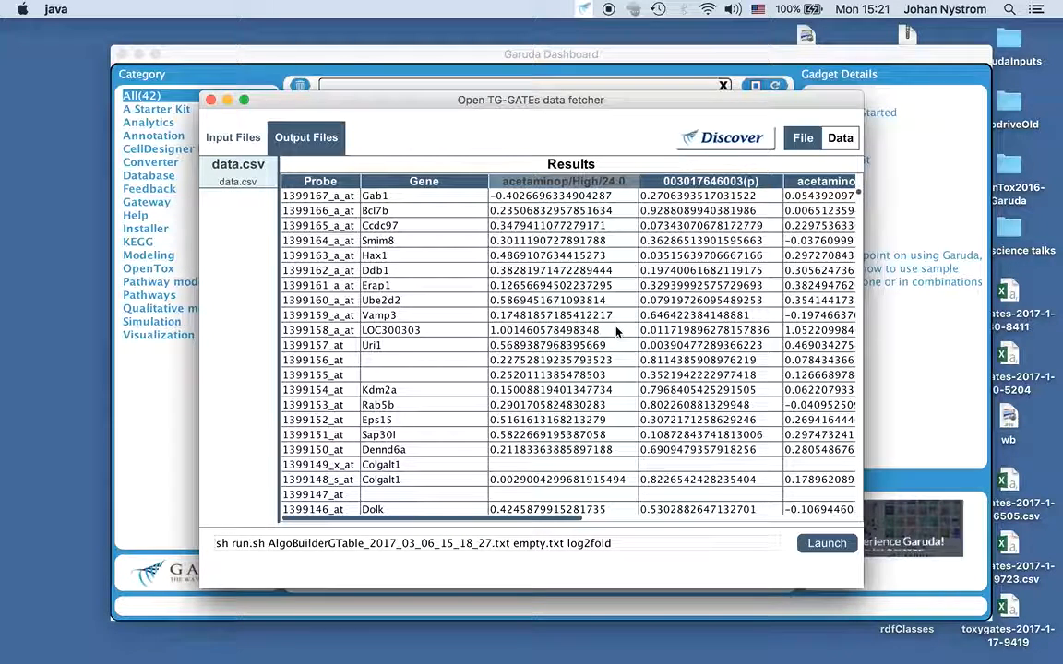
{"action": "left_click", "coordinate": [726, 138]}
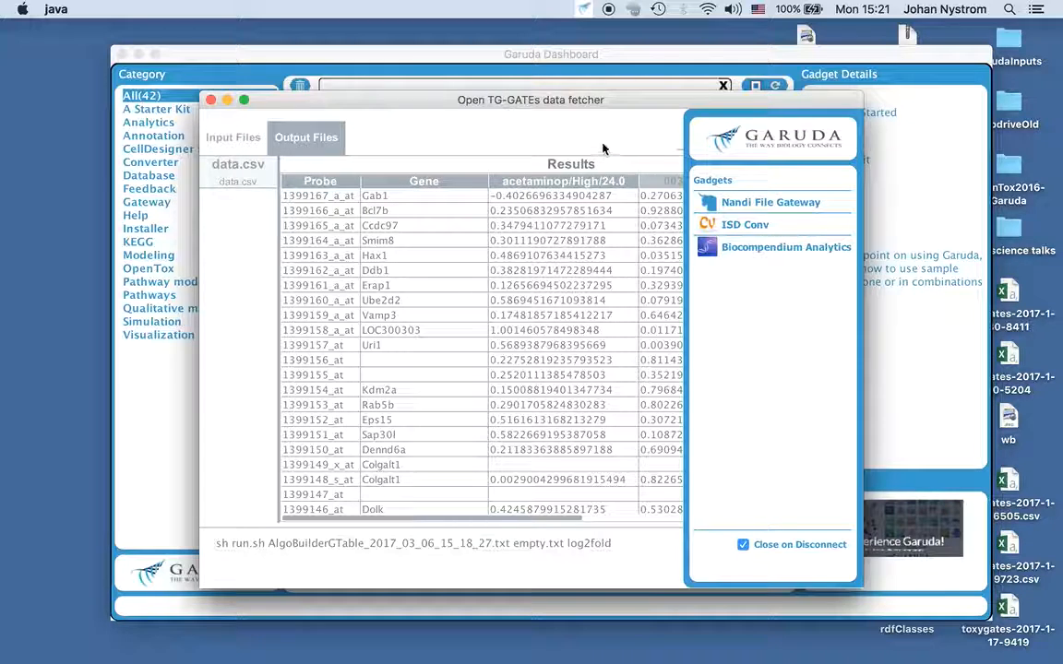
{"action": "left_click", "coordinate": [762, 204]}
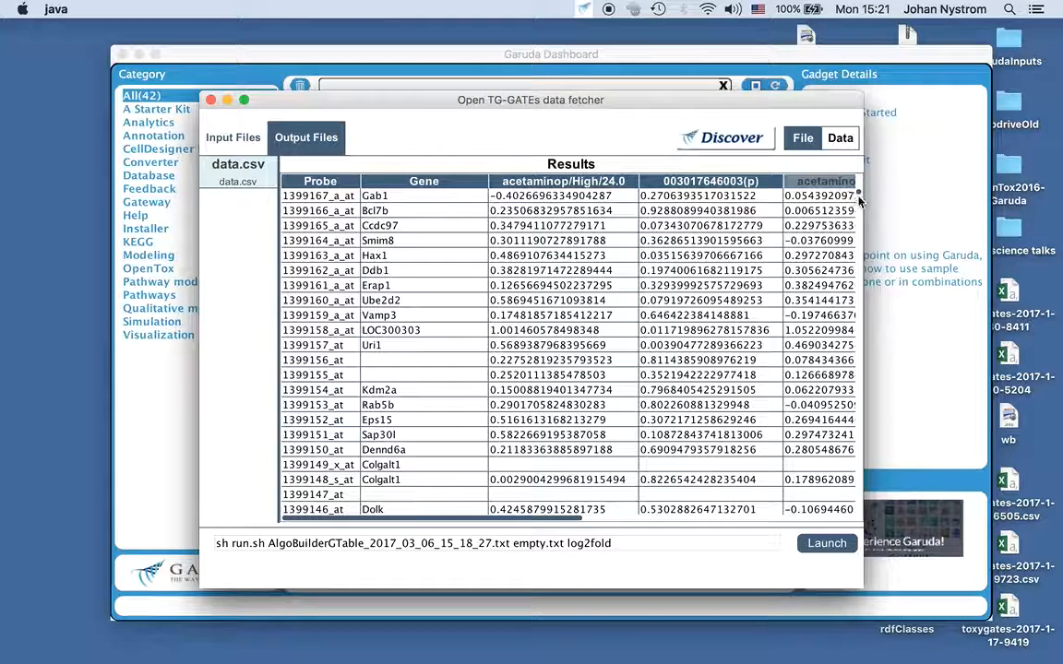
Append the value 0.01 after log2fold in the run command and relaunch the data fetch
{"action": "left_click", "coordinate": [649, 550]}
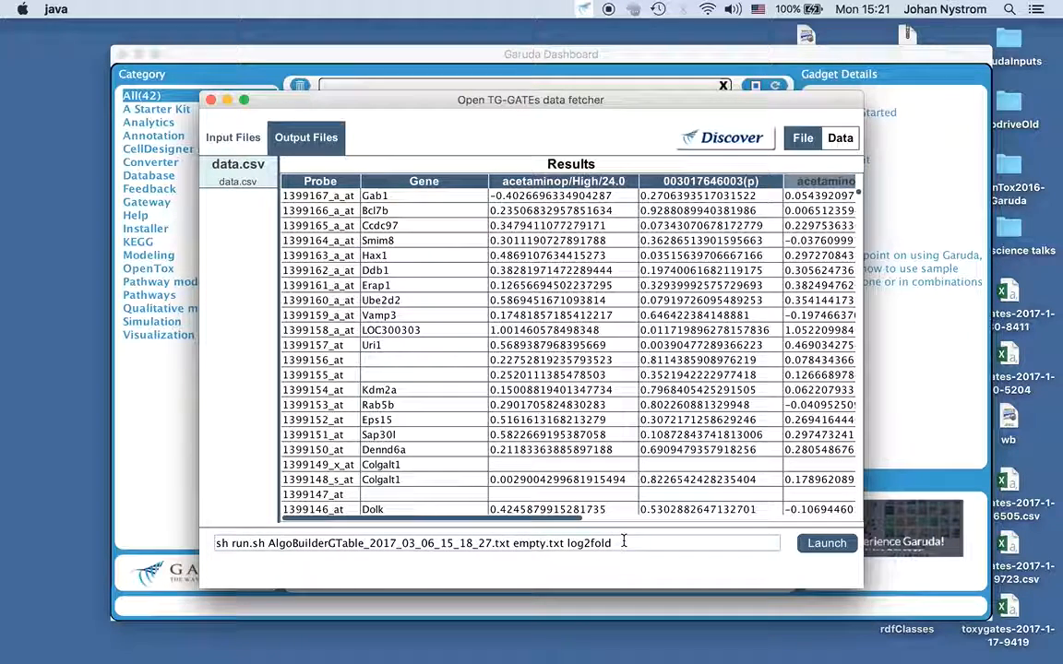
{"action": "type", "text": ".01"}
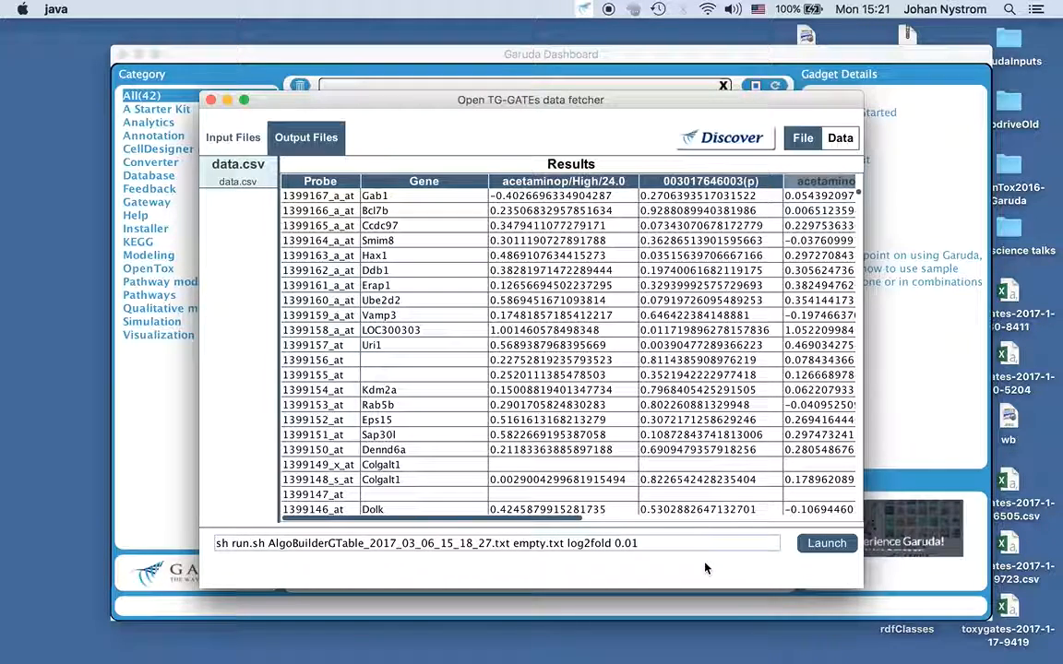
{"action": "left_click", "coordinate": [826, 544]}
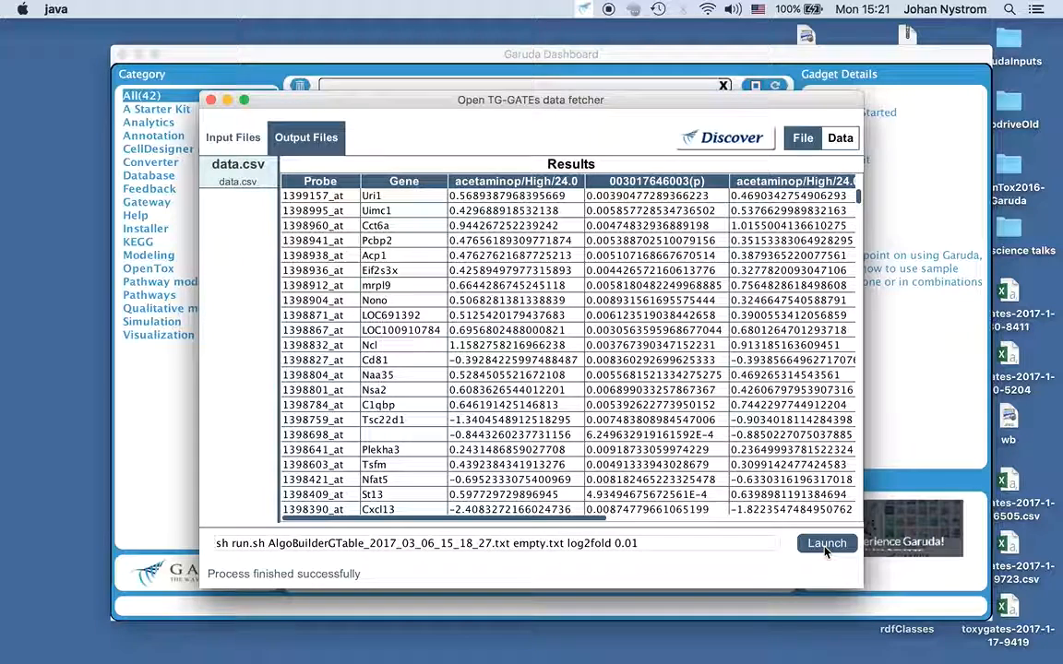
Look through the new data.csv results, highlighting the Gene column and a single gene cell
{"action": "left_click_drag", "start_coordinate": [860, 202], "coordinate": [842, 142]}
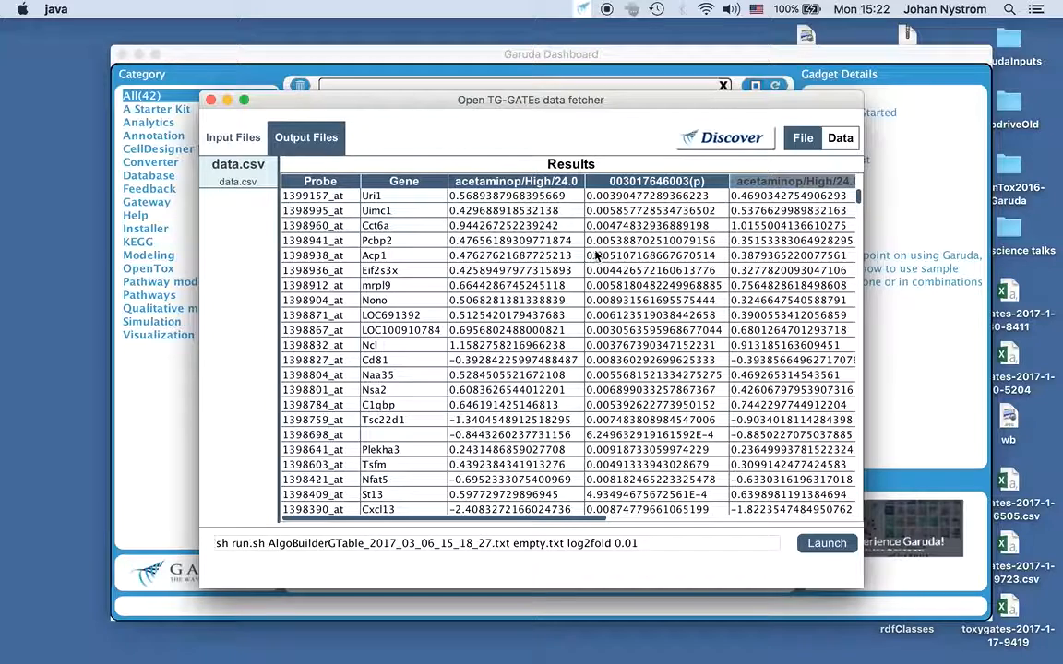
{"action": "left_click", "coordinate": [420, 265]}
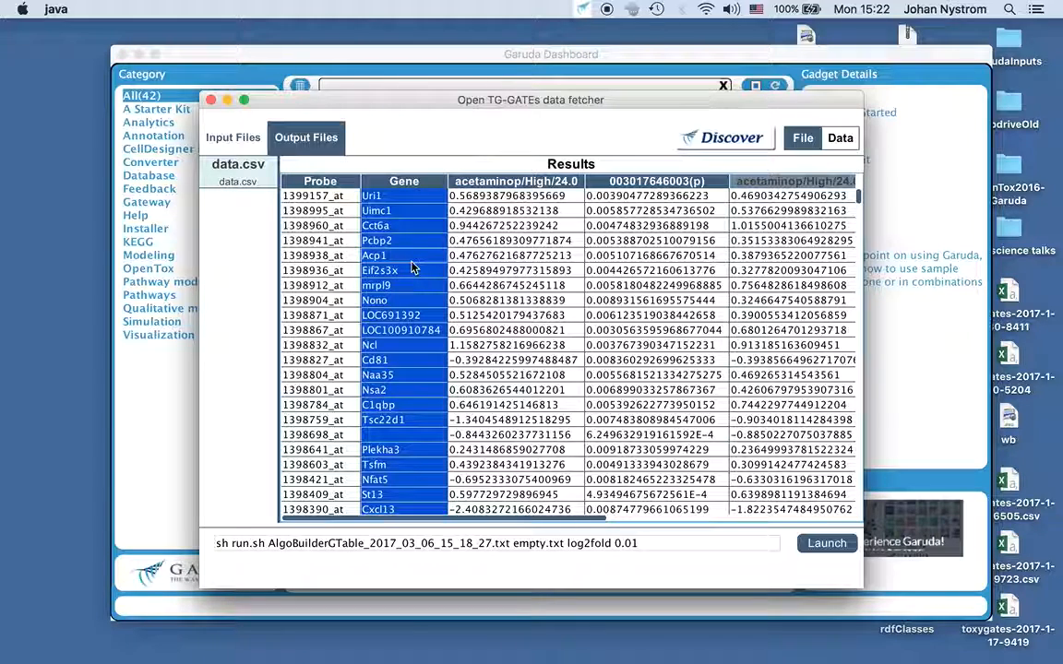
{"action": "left_click", "coordinate": [413, 268]}
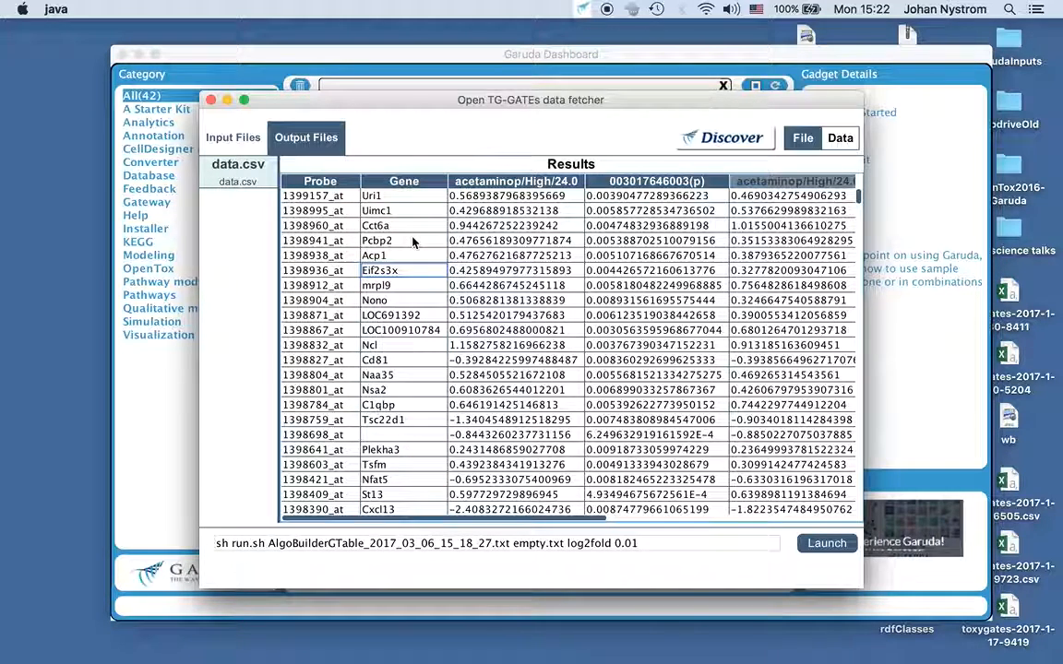